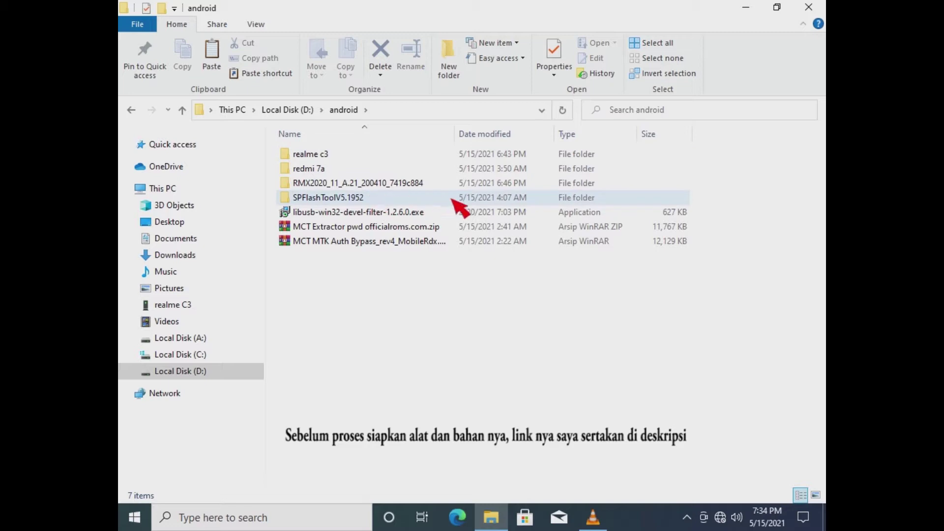
Step: Select the RMX2020 firmware folder, SPFlashToolV5.1952, the libusb installer and both MCT archives to review the required files
drag(719, 184, 618, 260)
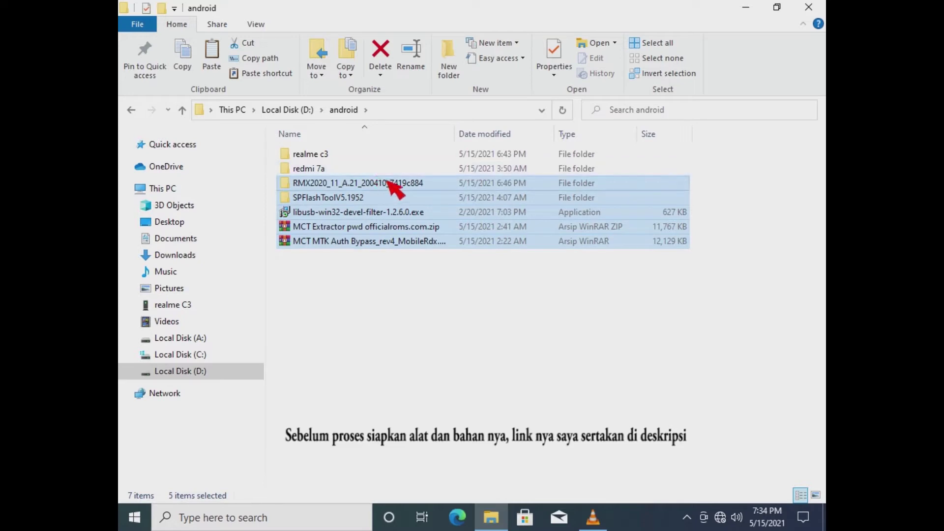
mouse_move(388, 186)
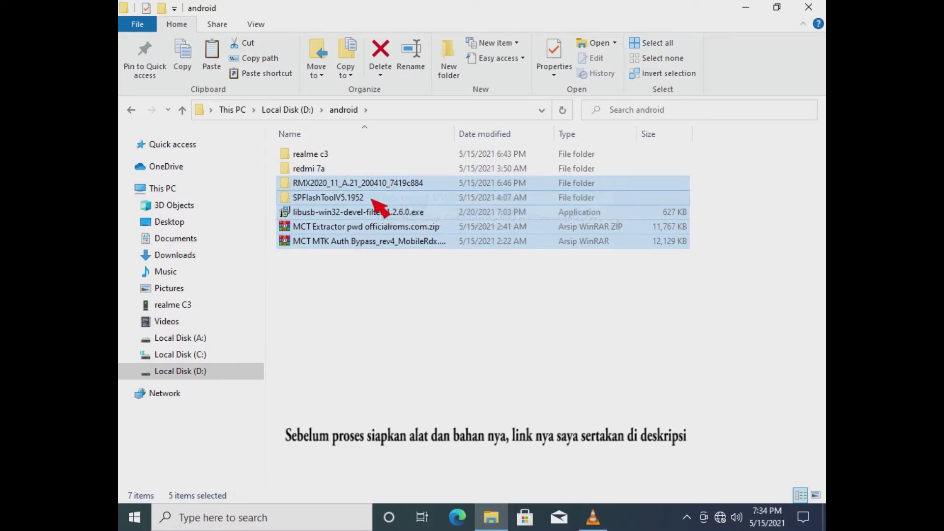
mouse_move(373, 201)
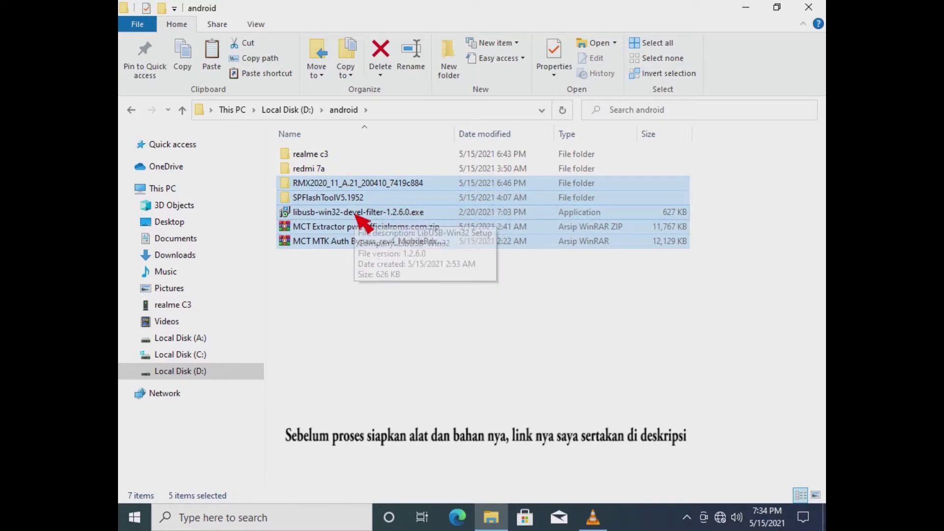
mouse_move(337, 230)
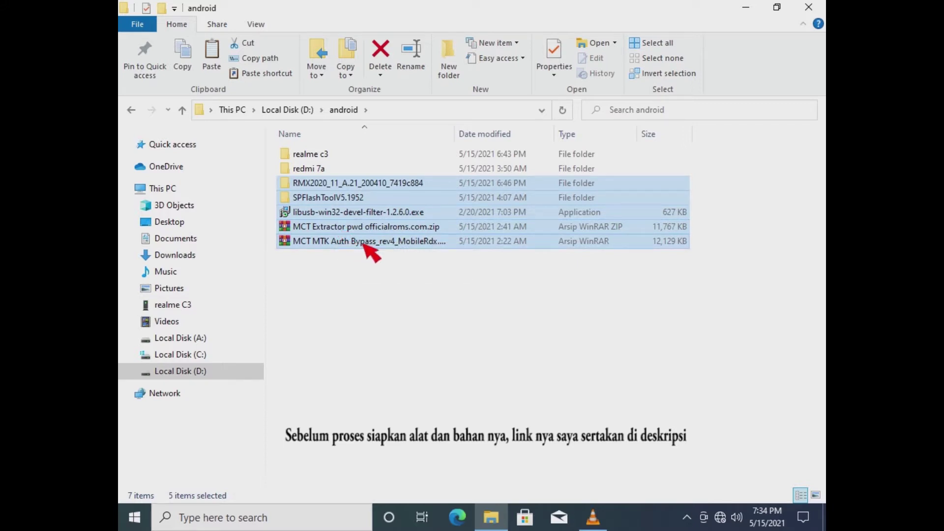
mouse_move(365, 245)
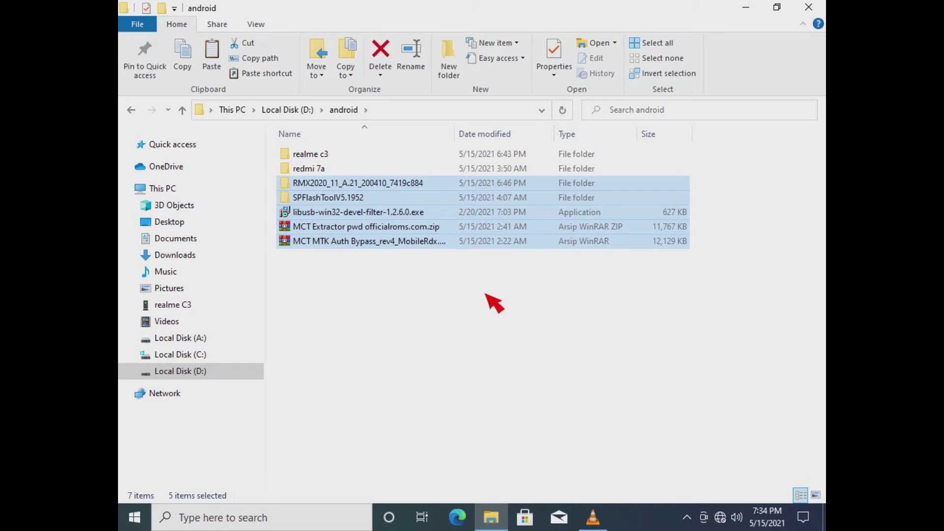
click(493, 302)
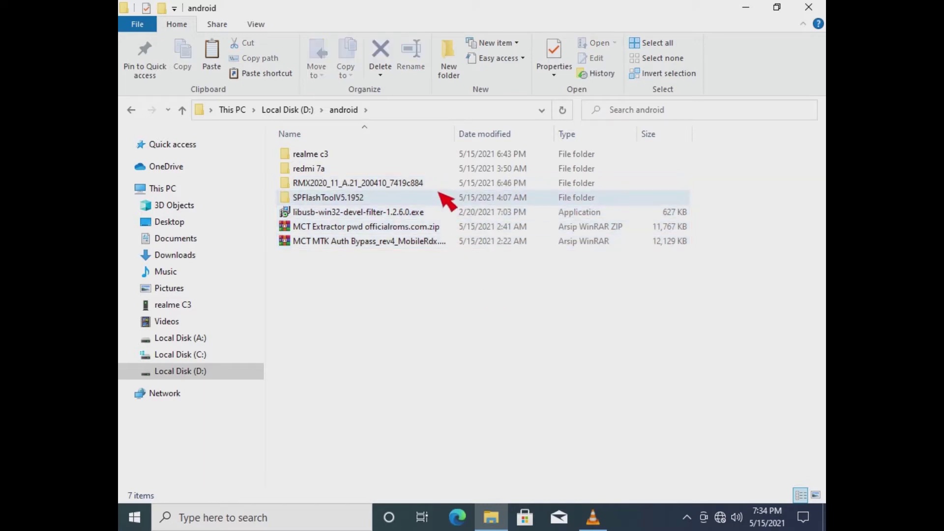
Step: Inspect the contents of the RMX2020_11_A.21_200410_7419c884 firmware folder, including its OFP file, and return to the android folder
double_click(452, 193)
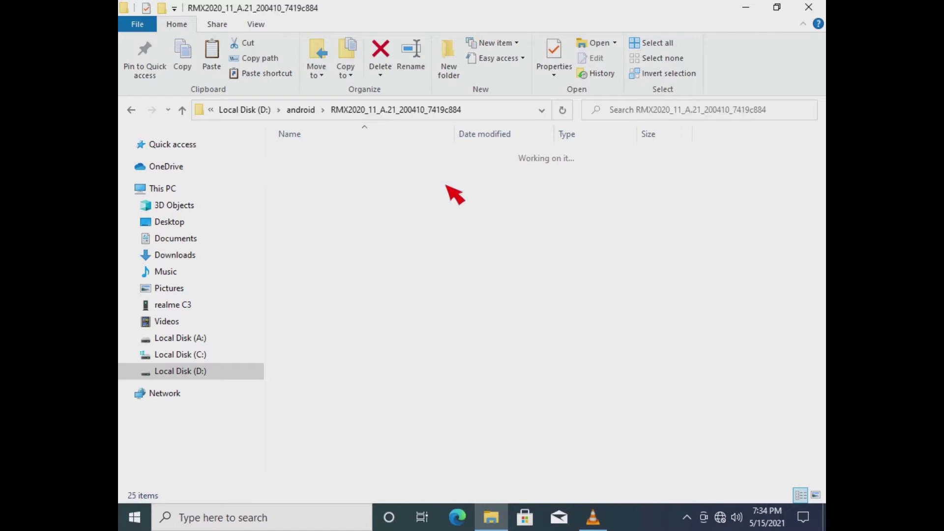
mouse_move(454, 280)
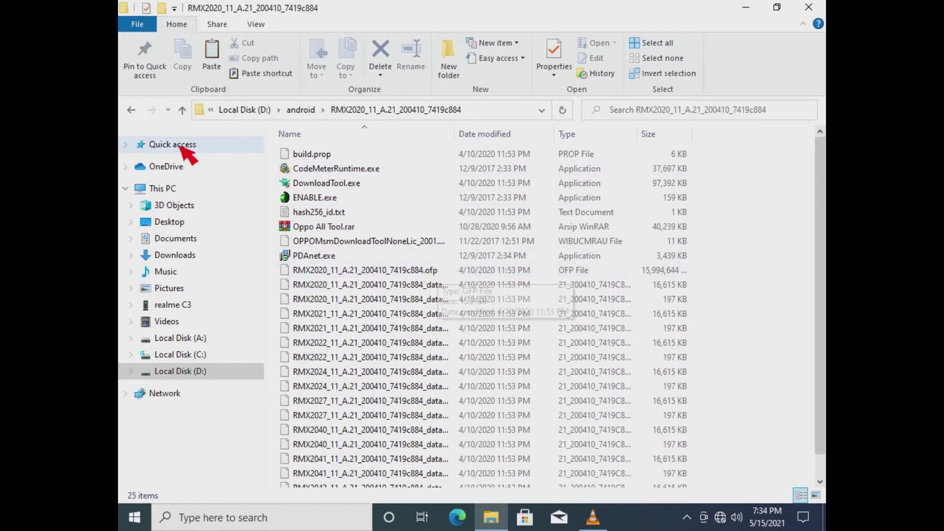
click(131, 110)
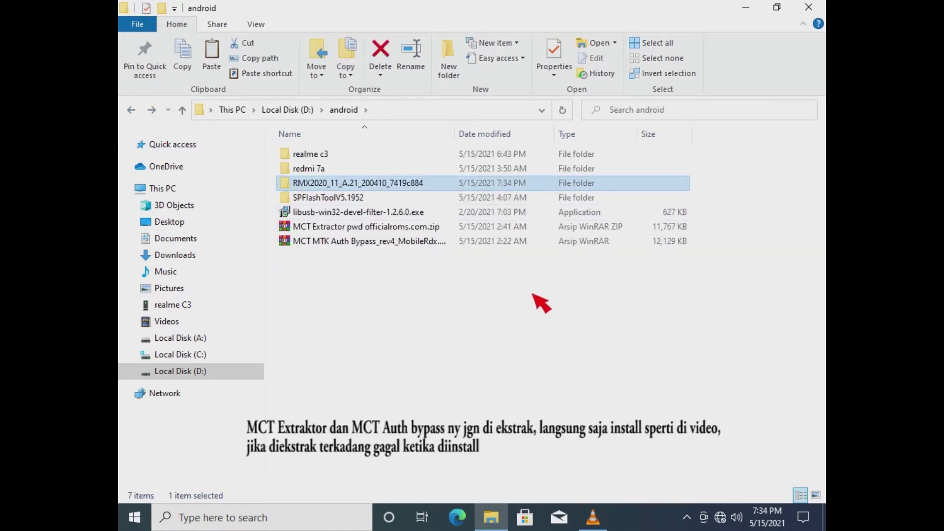
click(410, 320)
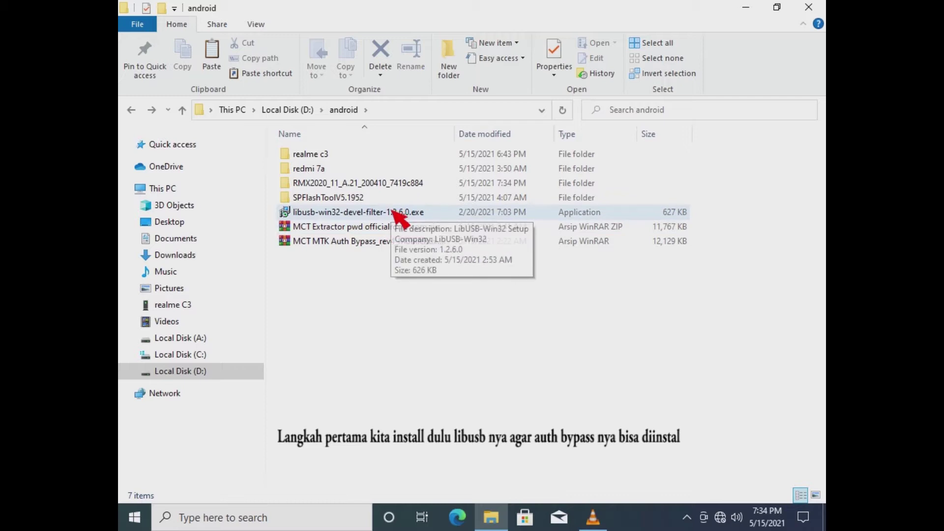
Step: Install LibUSB-Win32 from libusb-win32-devel-filter-1.2.6.0.exe with the default folders, launching the filter installer wizard on completion
double_click(393, 213)
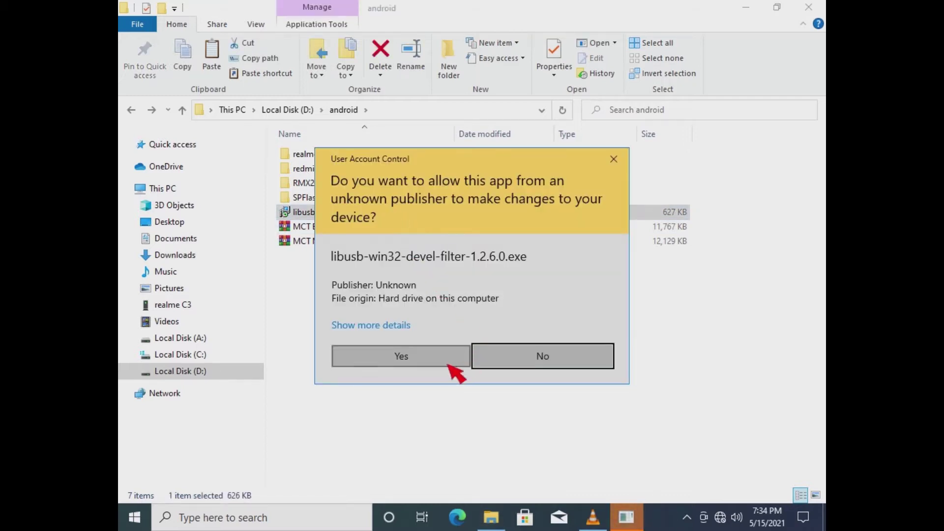
click(443, 359)
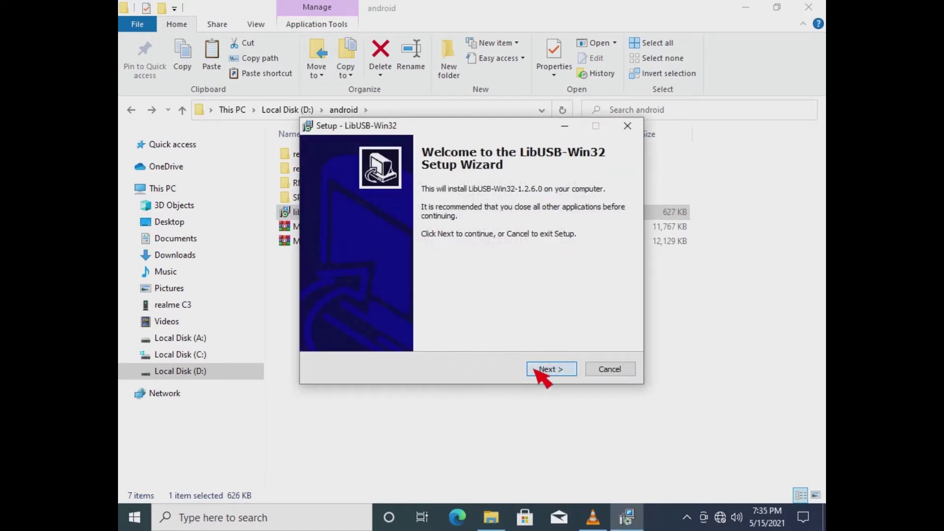
click(533, 371)
click(392, 328)
click(551, 370)
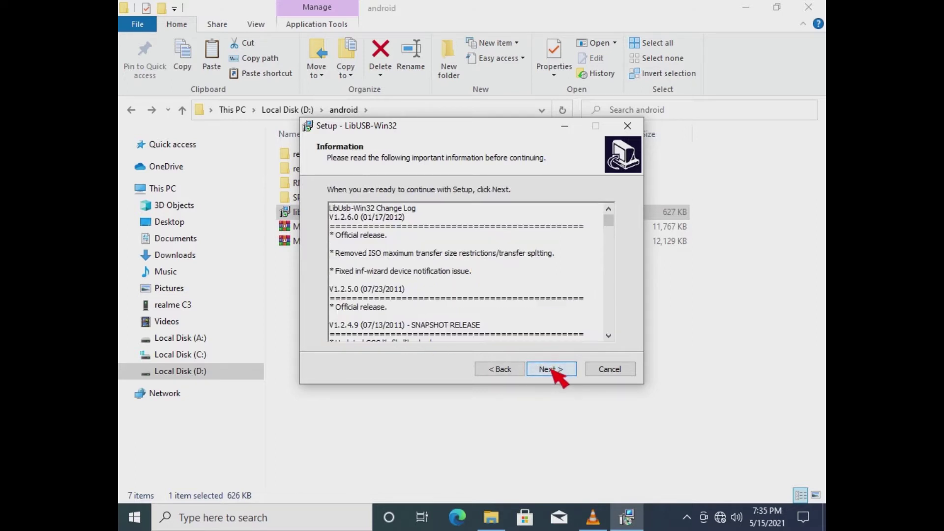
click(551, 369)
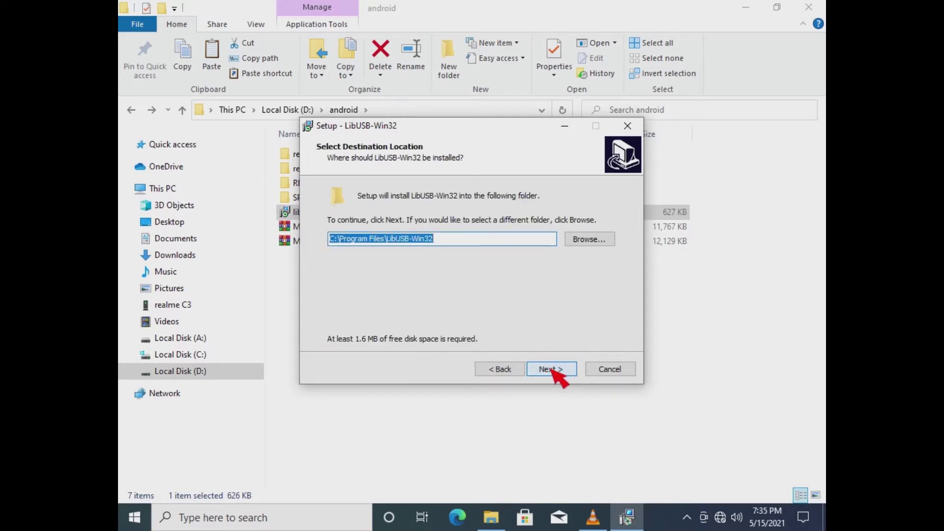
click(551, 369)
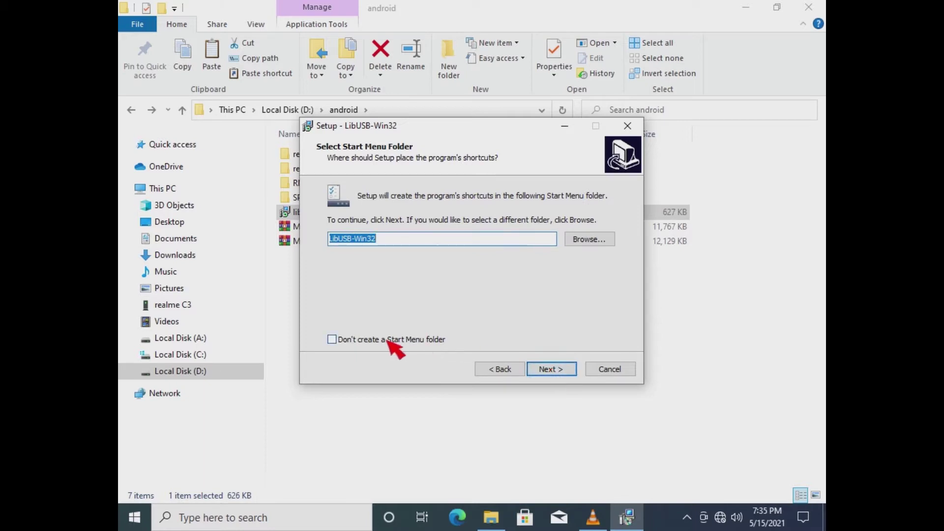
click(561, 375)
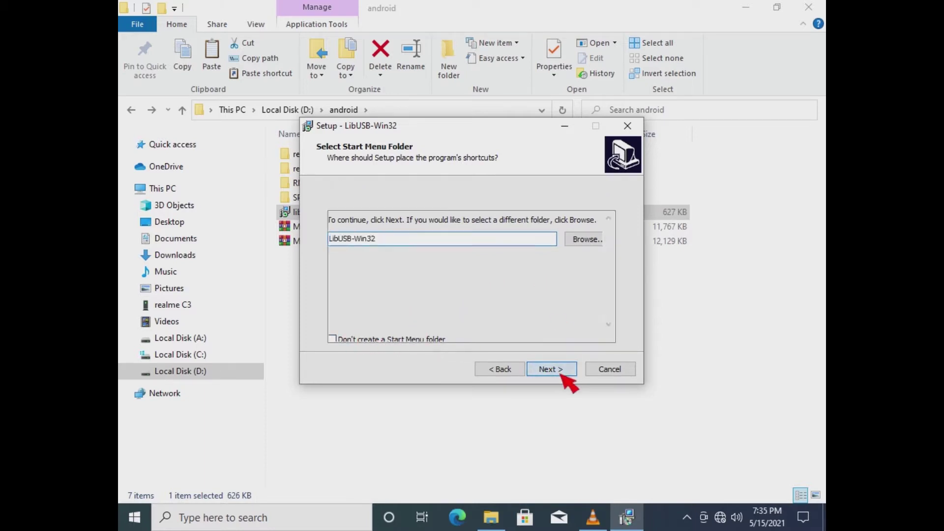
click(561, 375)
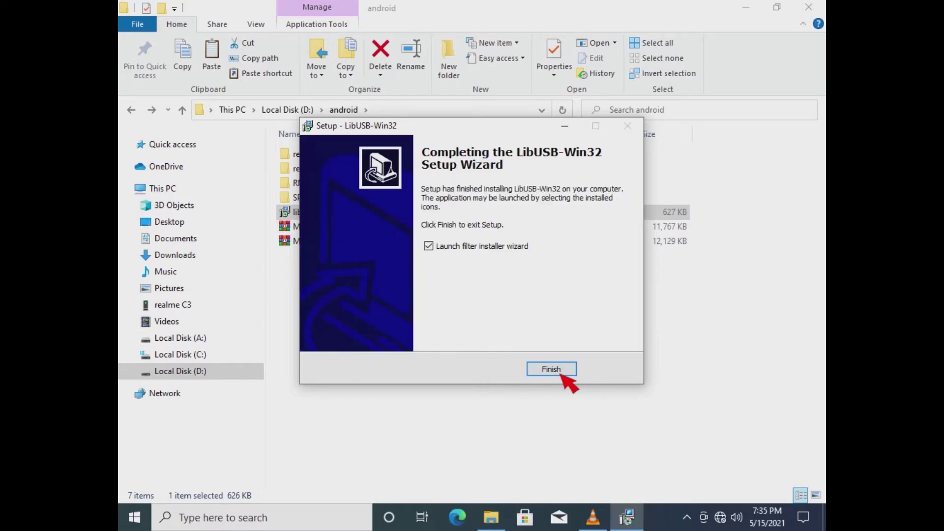
click(551, 369)
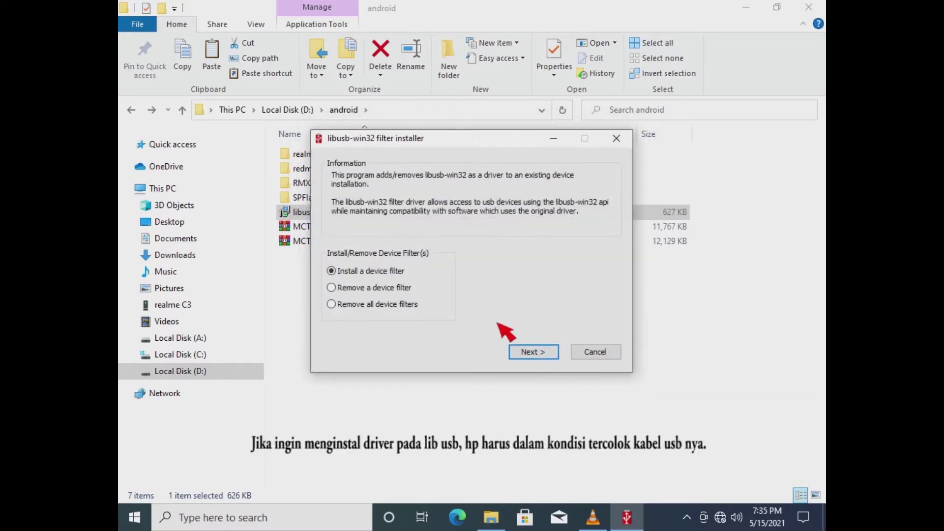
Step: Install a libusb-win32 device filter for the connected realme C3
click(548, 353)
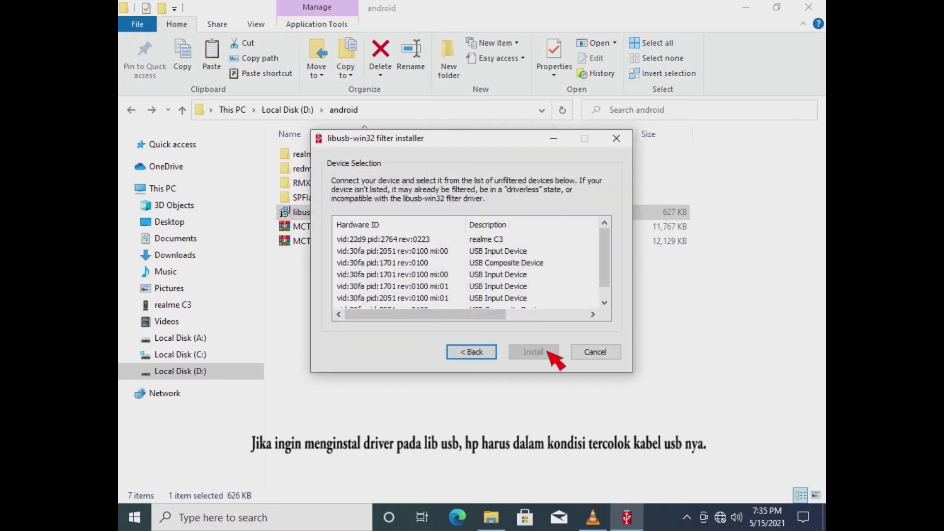
click(490, 239)
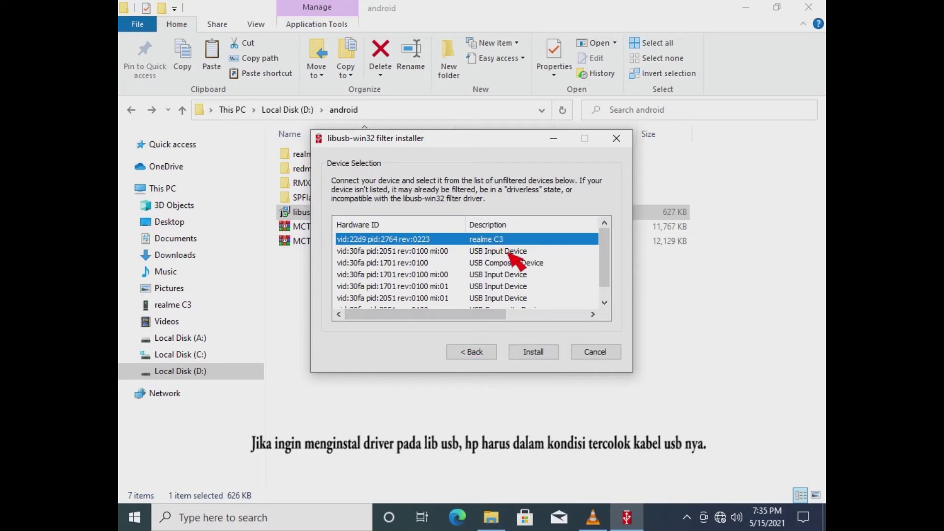
scroll(513, 261, down, 1)
scroll(521, 295, up, 1)
click(544, 351)
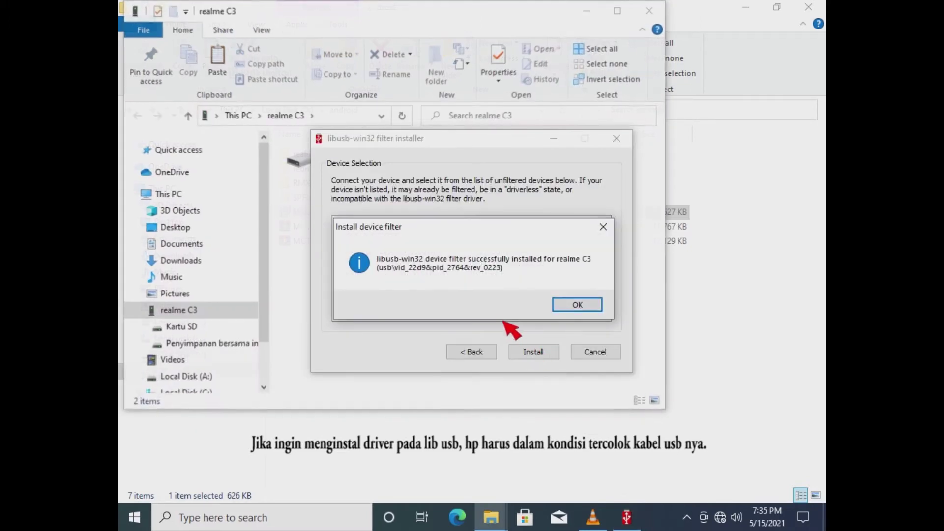
click(572, 304)
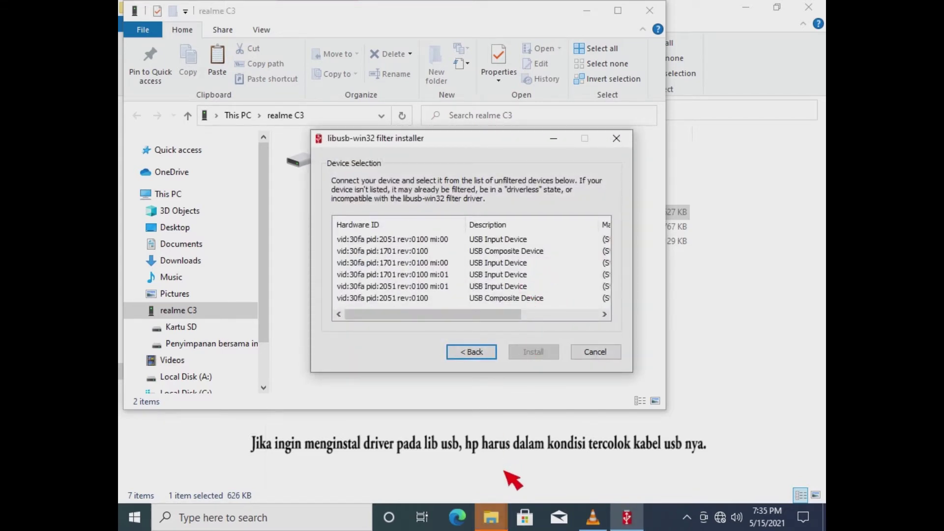
Step: Bring up the realme C3 storage window and close it
click(493, 515)
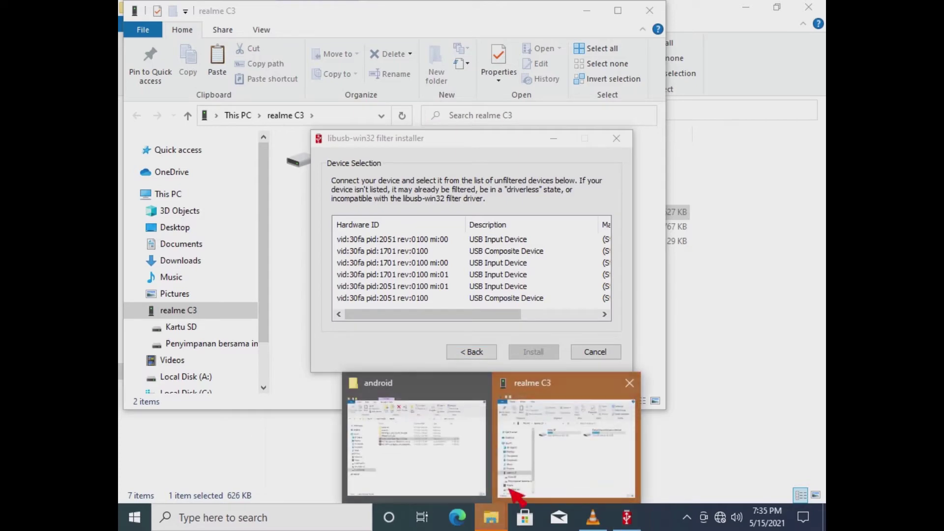
click(538, 413)
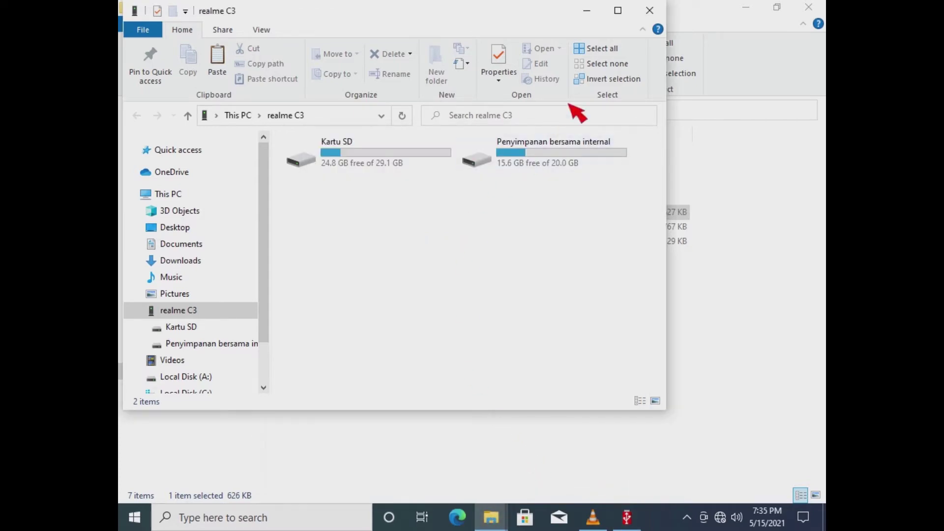
click(650, 10)
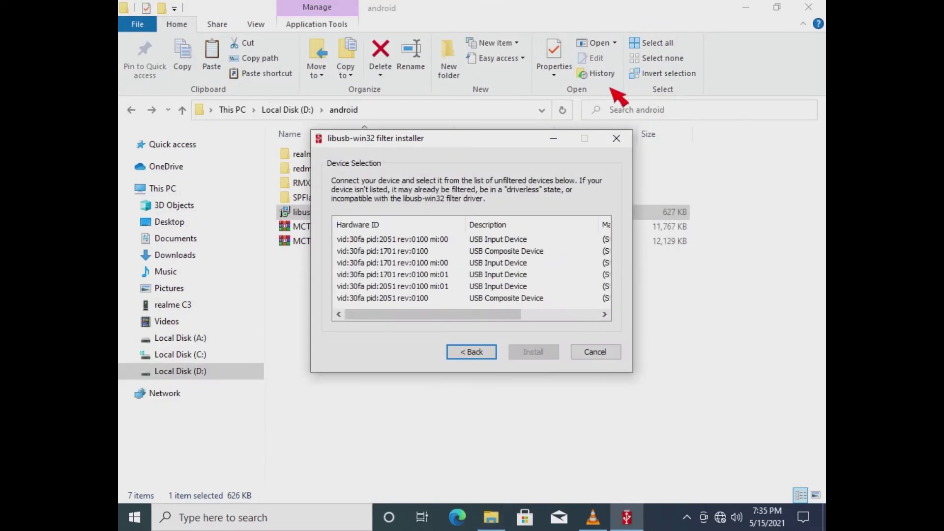
Step: Check the descriptions and manufacturers of the remaining unfiltered devices, and close the libusb-win32 filter installer
scroll(499, 261, right, 5)
scroll(495, 262, left, 5)
scroll(546, 276, right, 5)
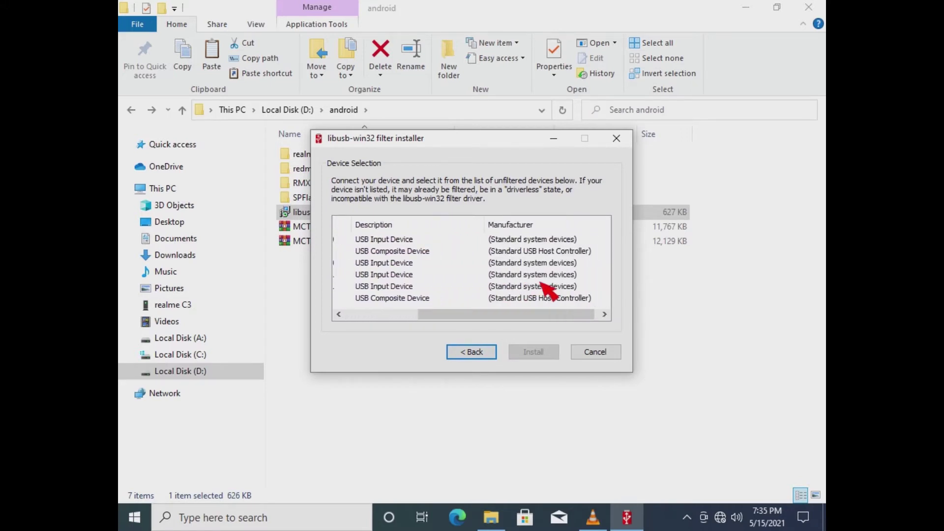
scroll(546, 290, right, 1)
scroll(541, 307, left, 6)
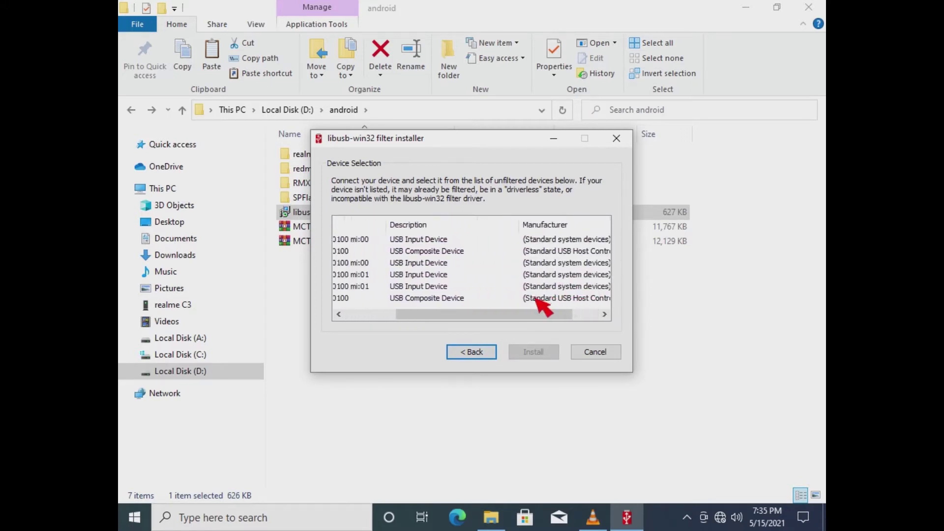
scroll(536, 300, left, 5)
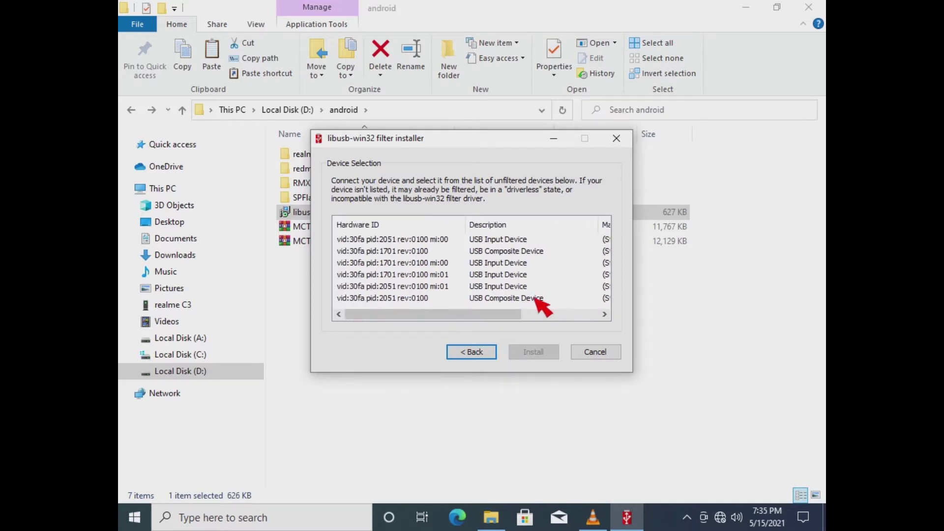
scroll(543, 307, right, 5)
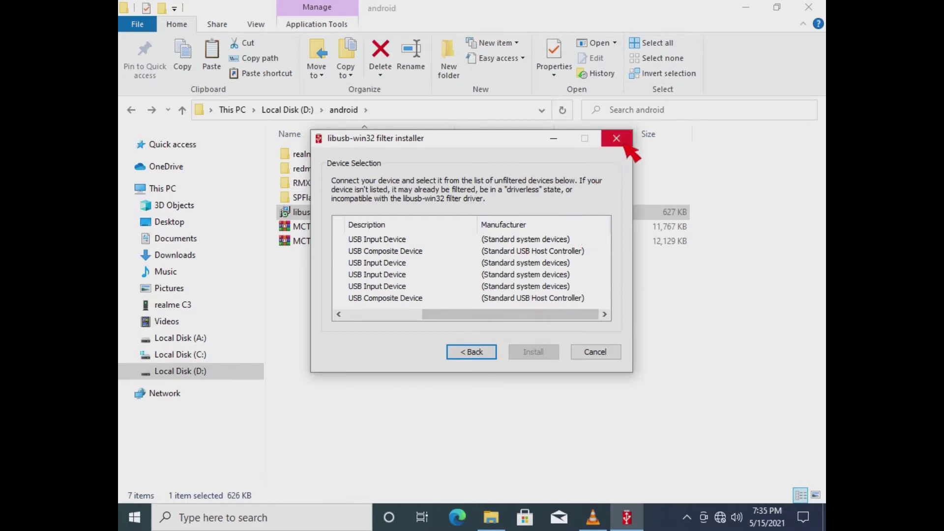
click(472, 353)
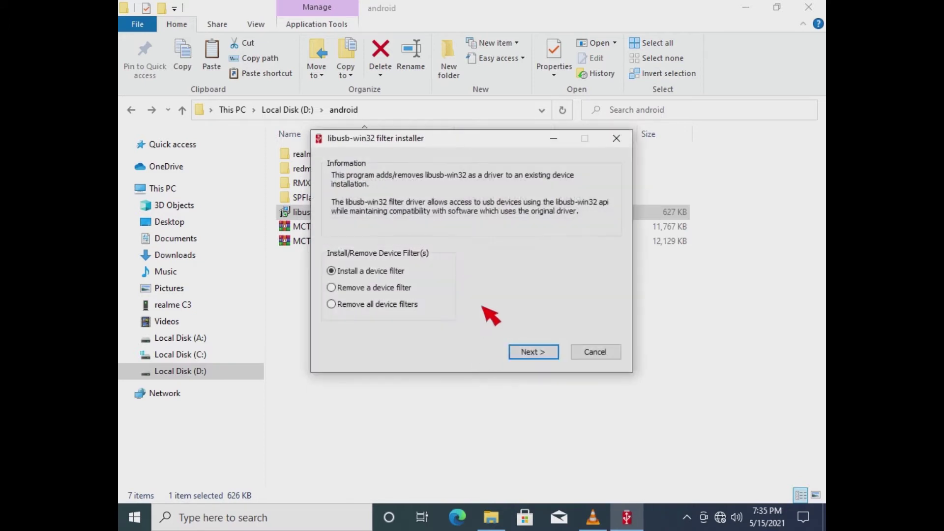
click(616, 139)
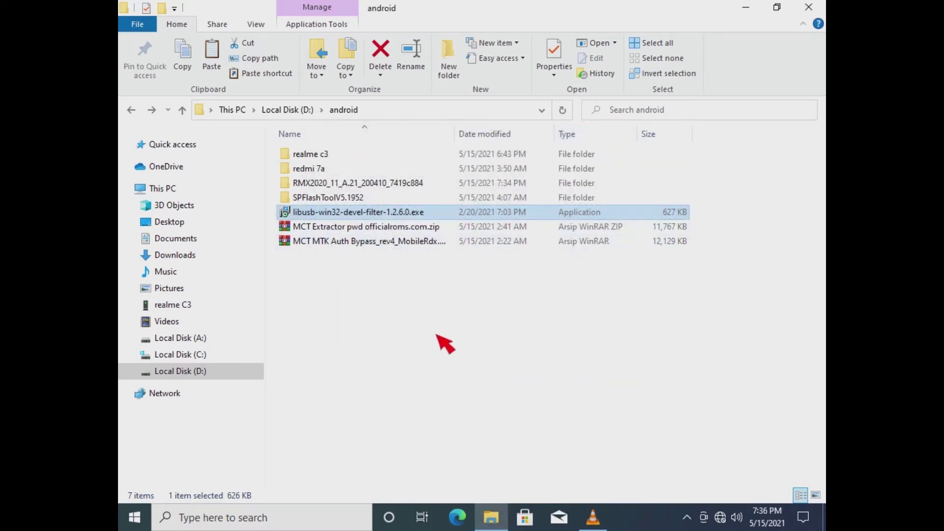
Step: Open the MCT Extractor archive and run its mct_ofp_extract application, entering the archive password
click(511, 326)
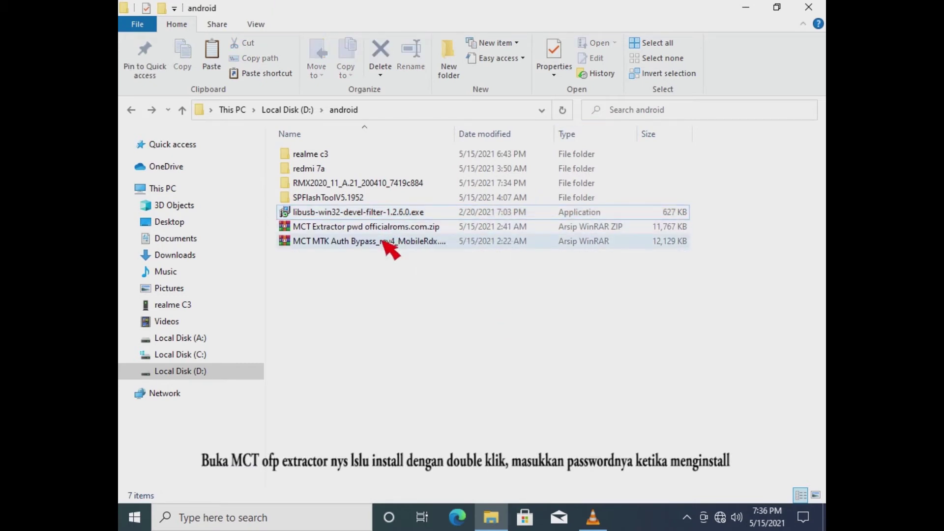
double_click(396, 229)
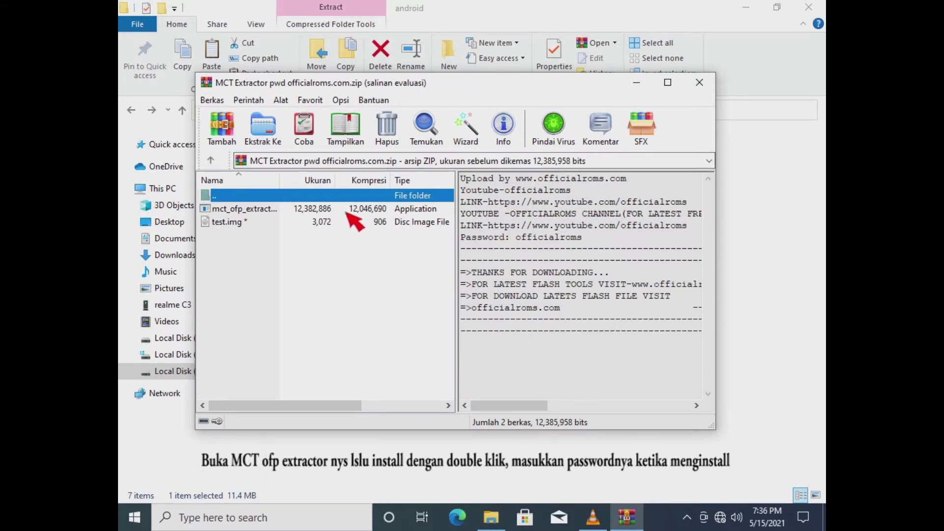
double_click(367, 208)
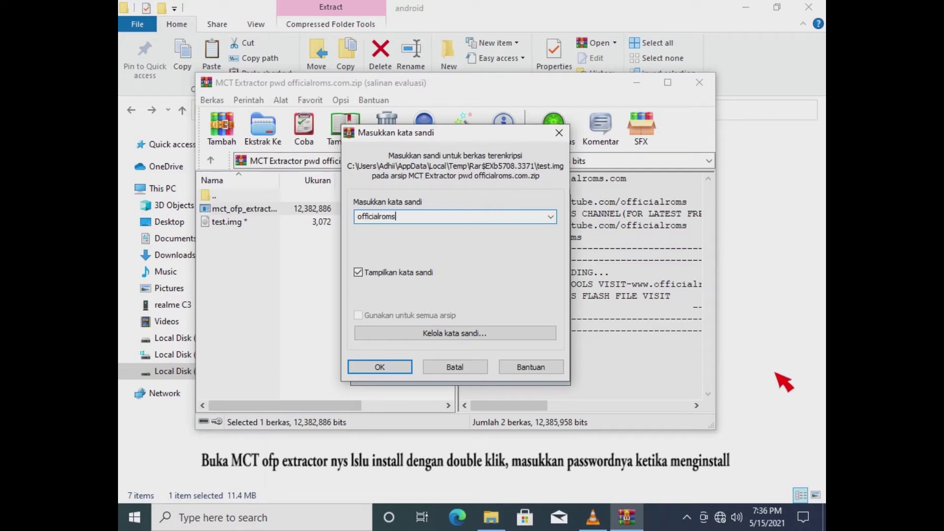
click(405, 371)
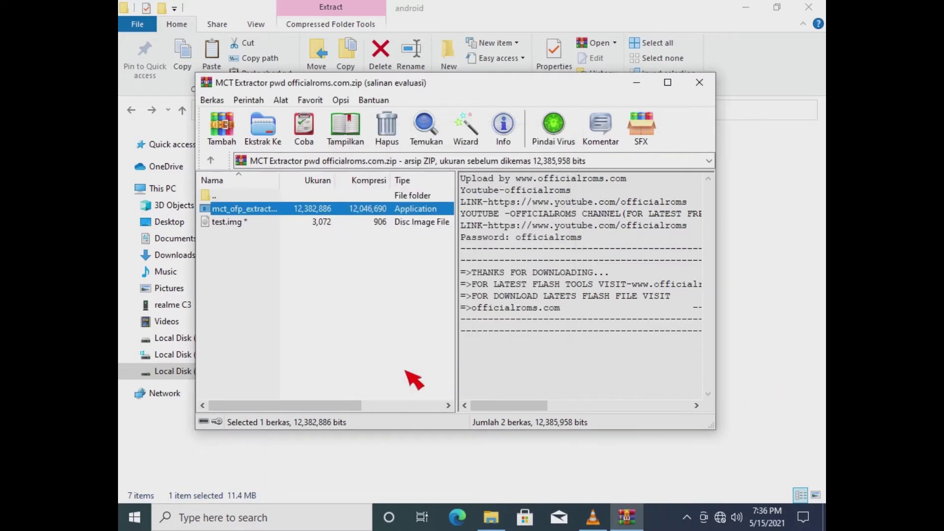
Step: Decline updating the MCT Extractor archive with the modified files and close the archive window
click(422, 362)
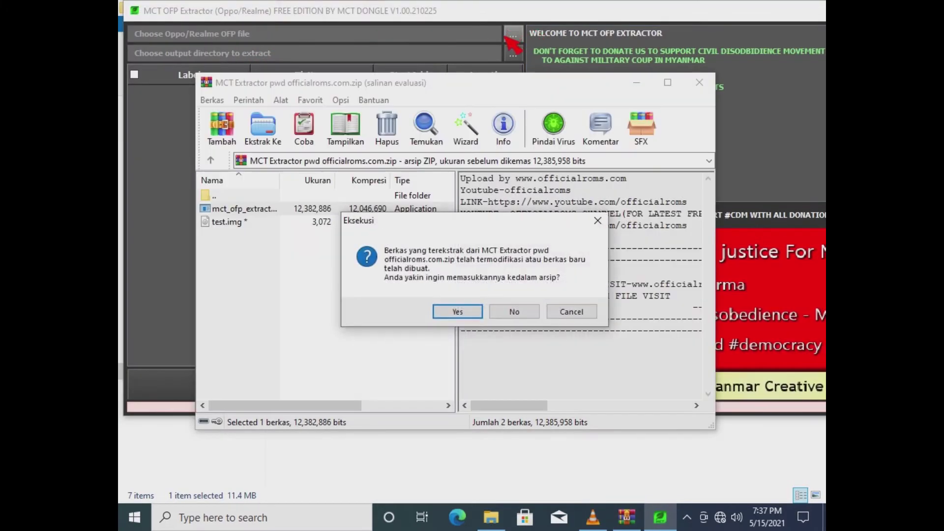
click(514, 312)
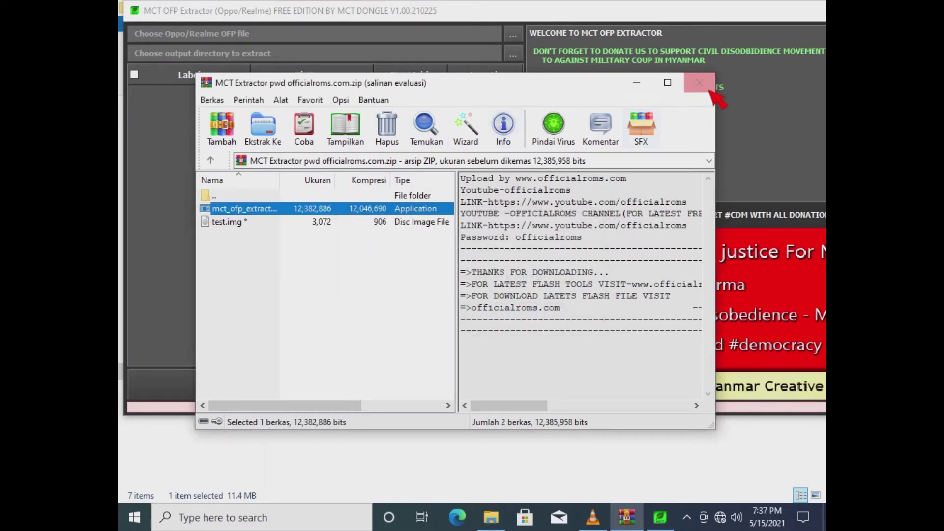
click(700, 83)
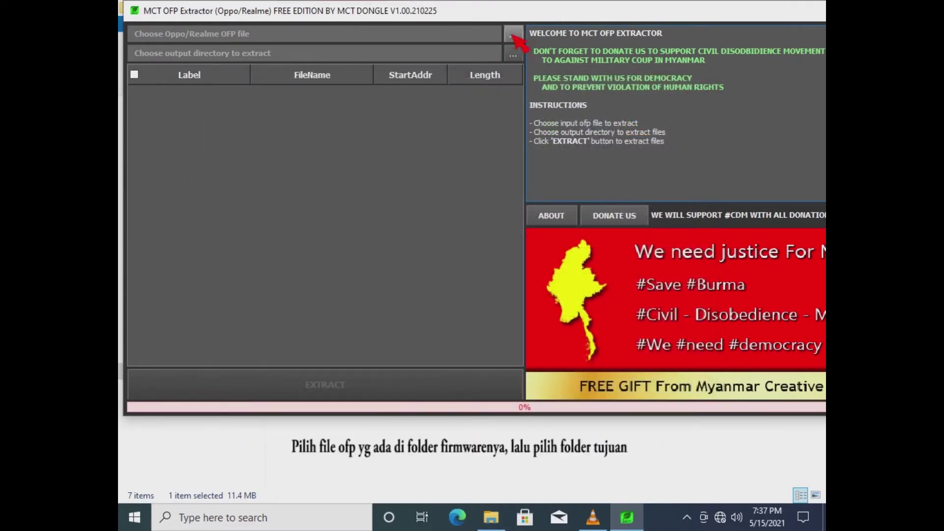
Step: Load RMX2020_11_A.21_200410_7419c884.ofp from the firmware folder in D:\android as the OFP file to extract
click(513, 36)
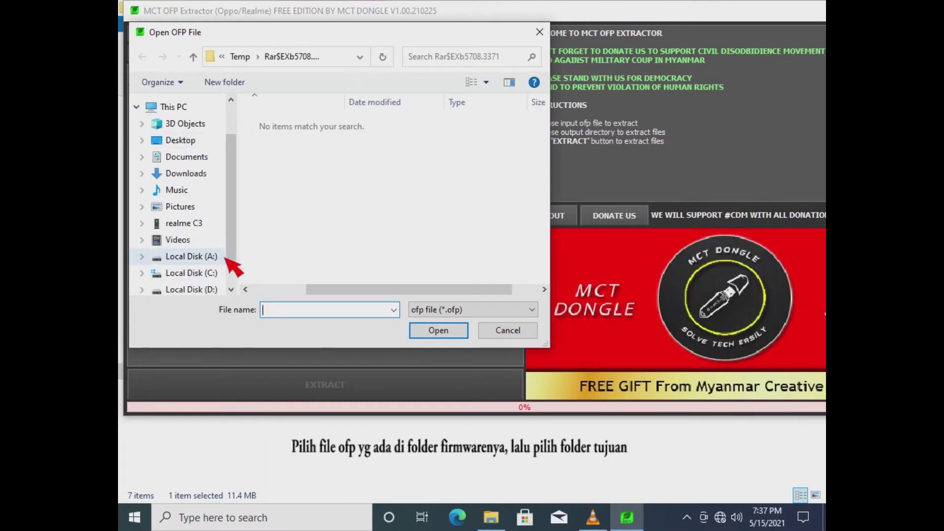
scroll(233, 268, down, 3)
click(211, 251)
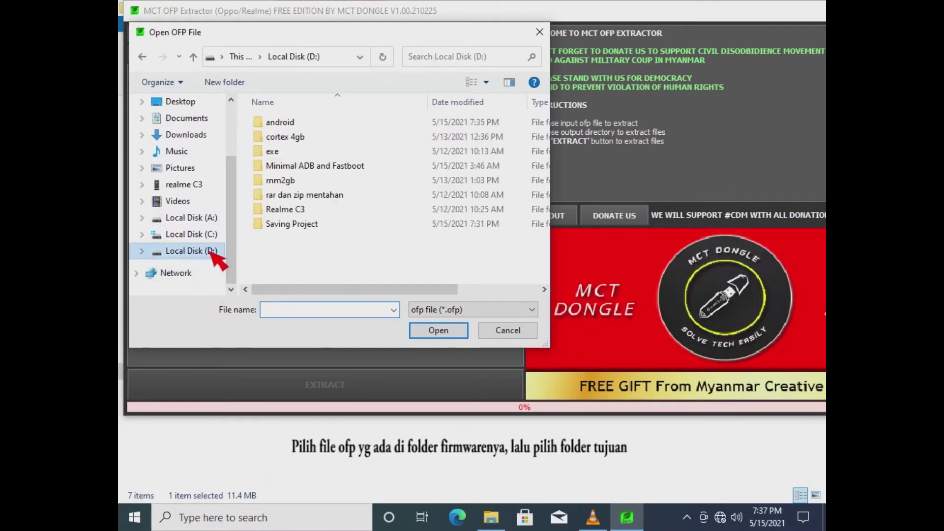
double_click(326, 121)
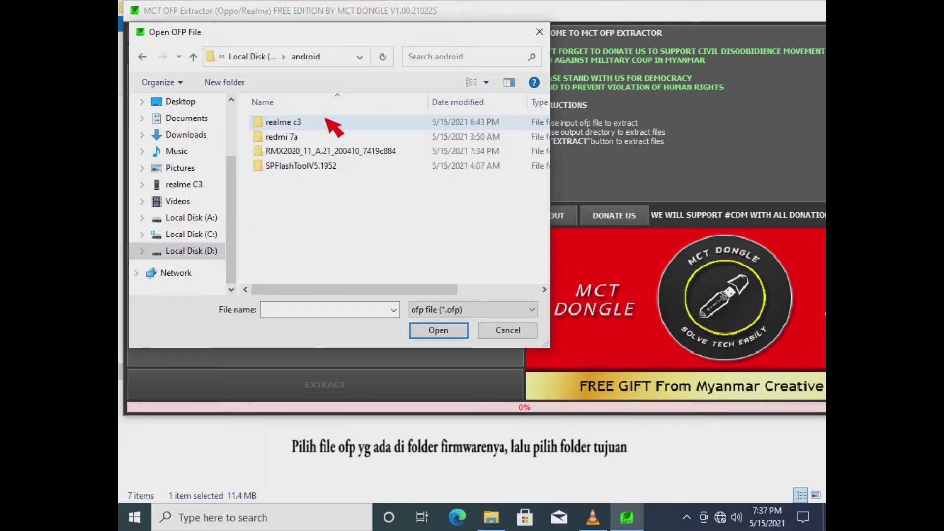
double_click(328, 156)
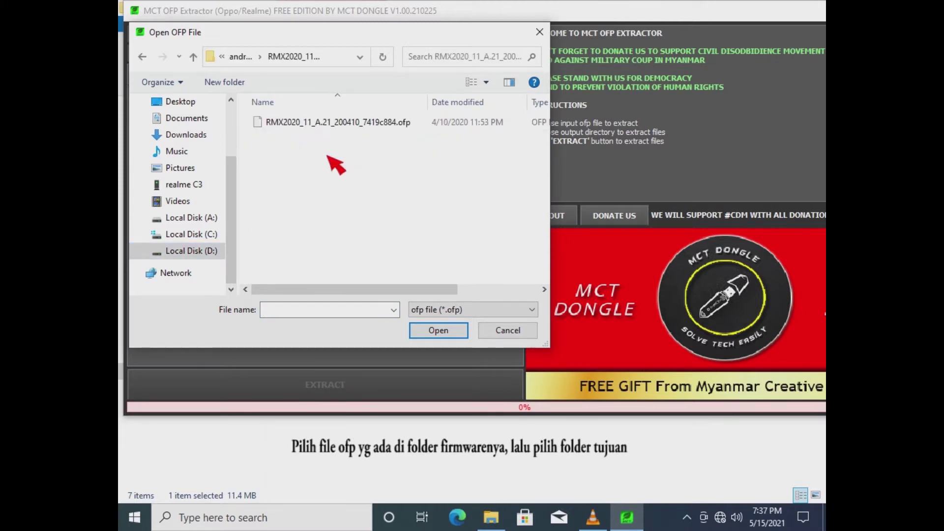
click(394, 126)
double_click(393, 126)
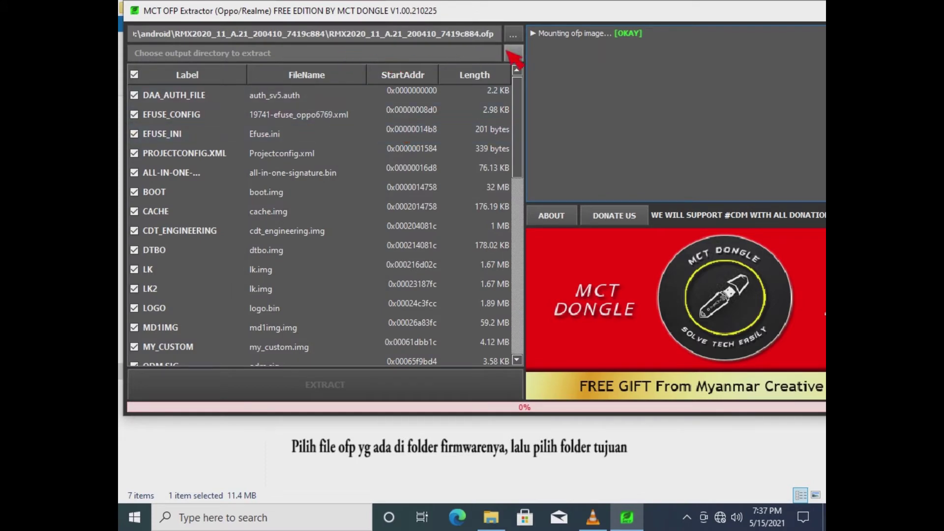
Step: Create a folder named a21 on Local Disk (D:) as the output directory and extract all the listed firmware files into it
click(513, 54)
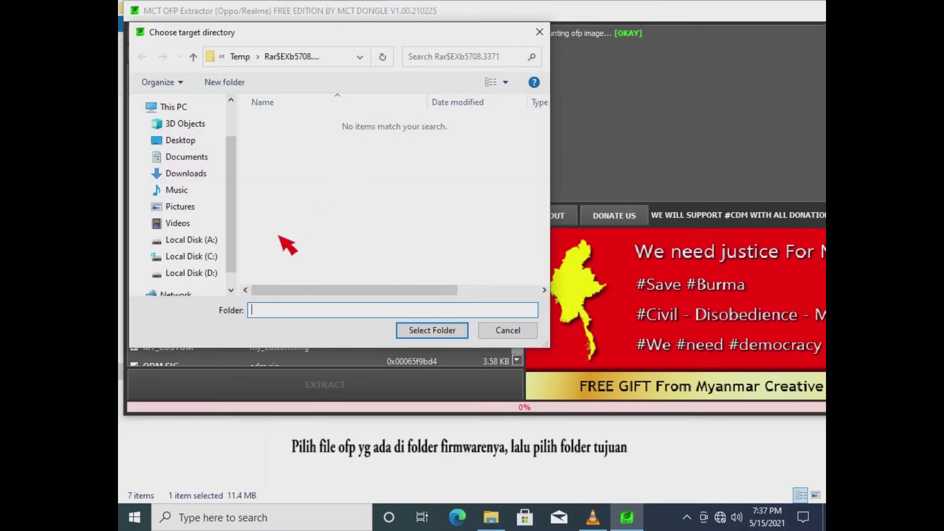
click(213, 272)
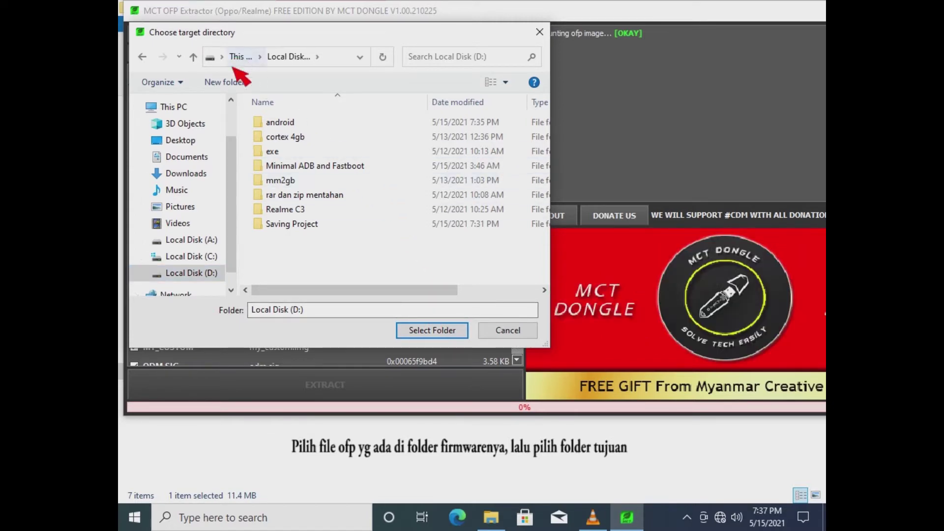
click(241, 84)
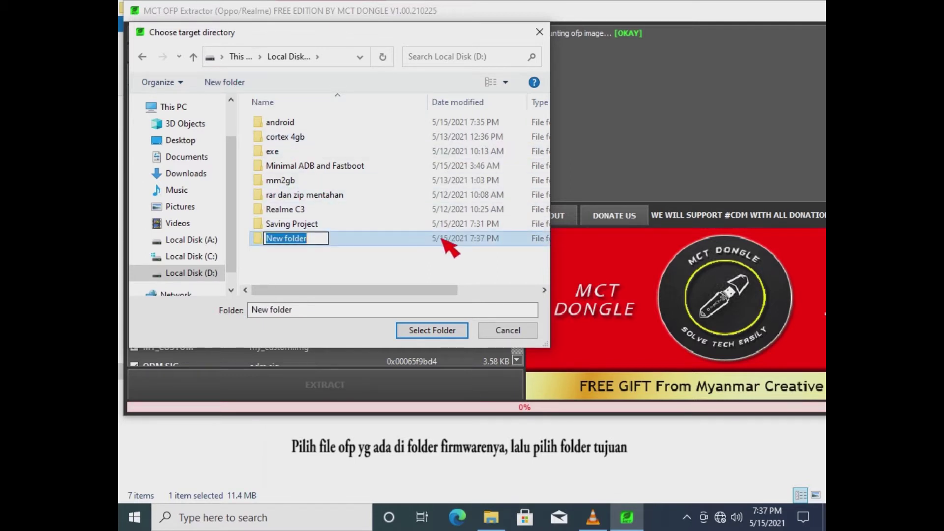
text(a21)
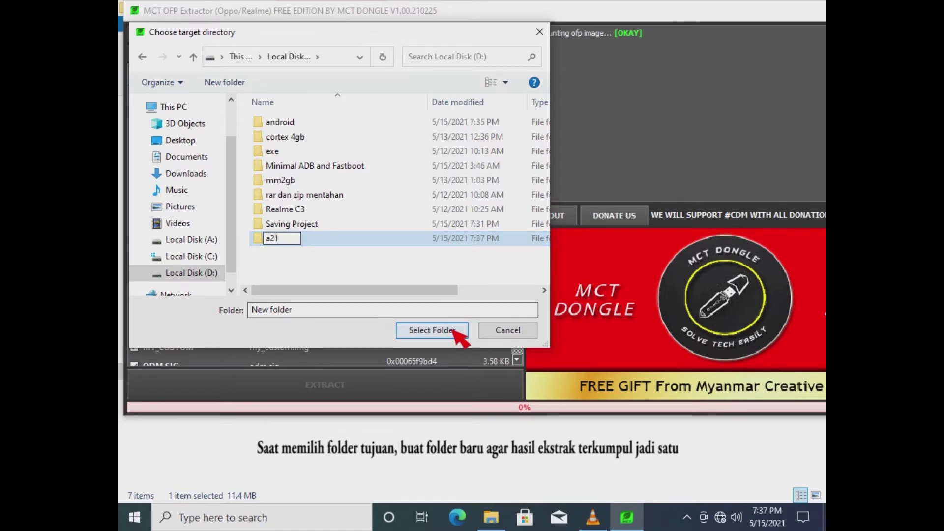
key(Return)
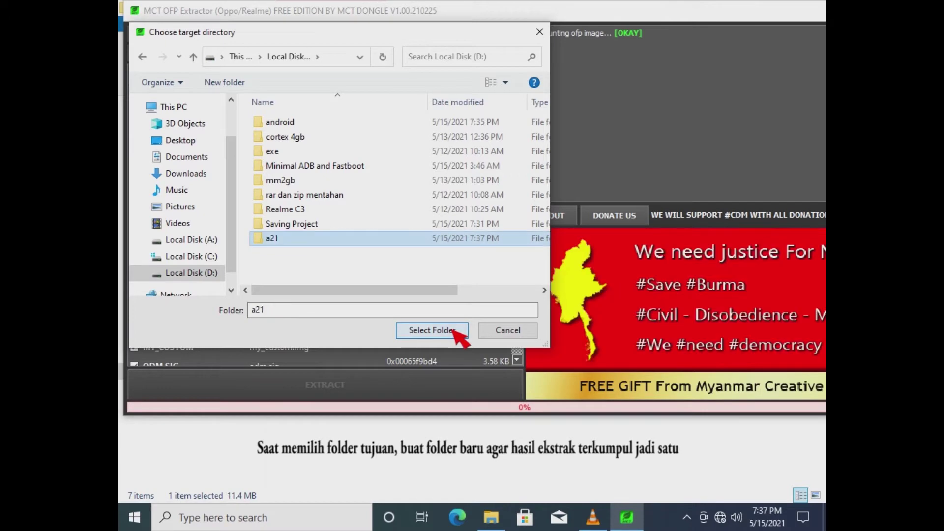
click(431, 330)
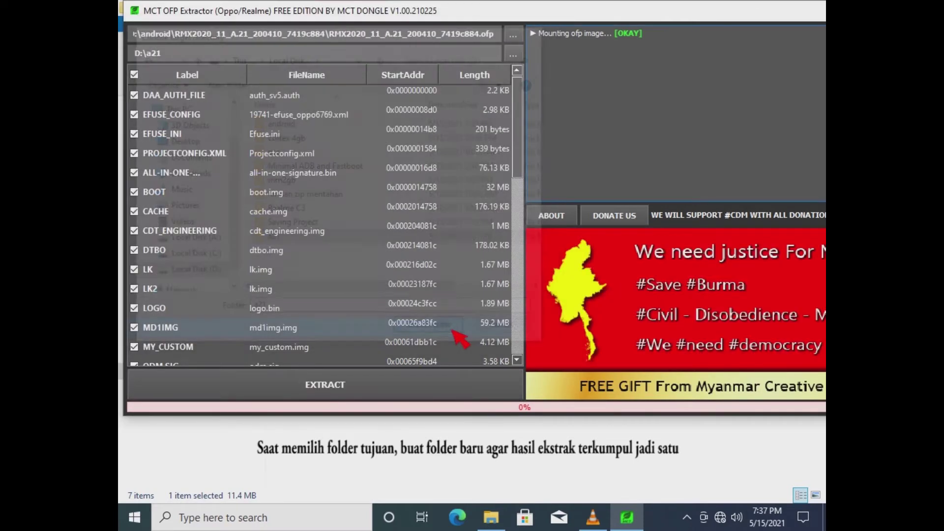
click(389, 391)
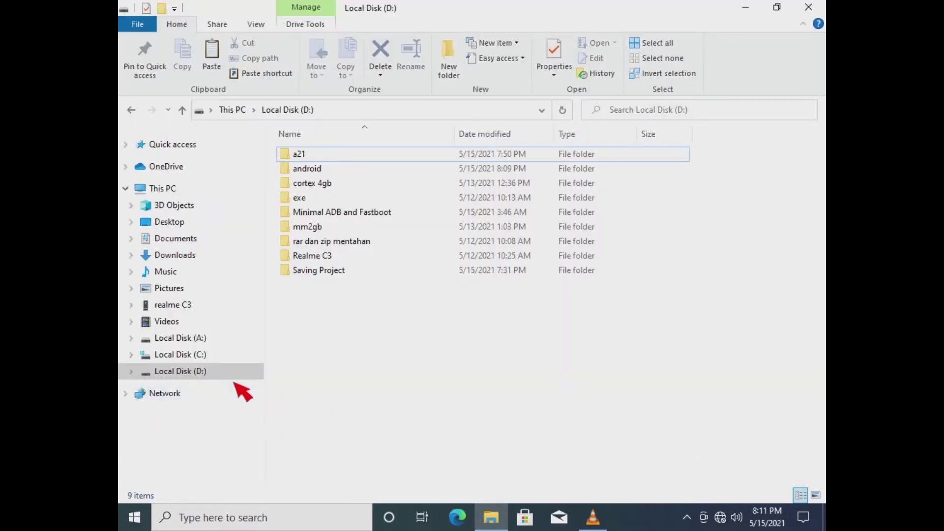
Step: Open the a21 folder on Local Disk (D:) and look through the extracted firmware files
click(237, 373)
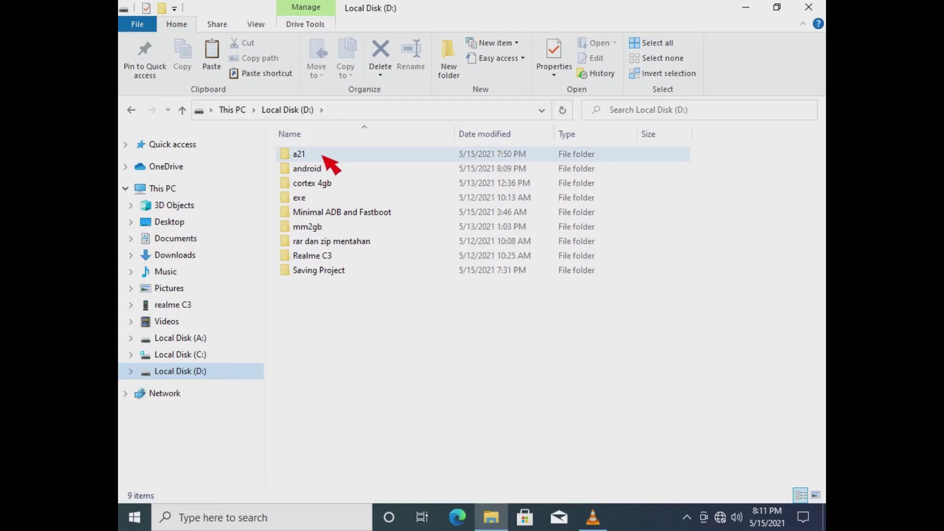
double_click(324, 156)
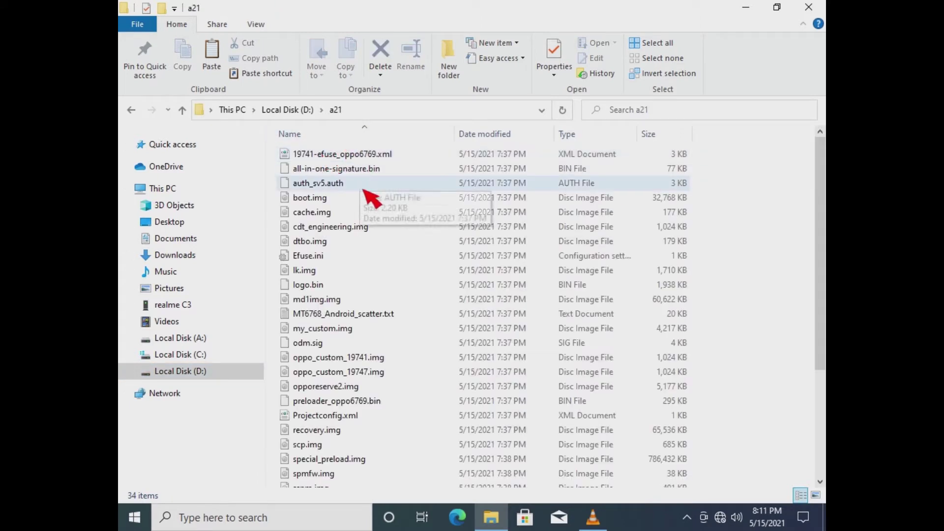
scroll(441, 249, down, 4)
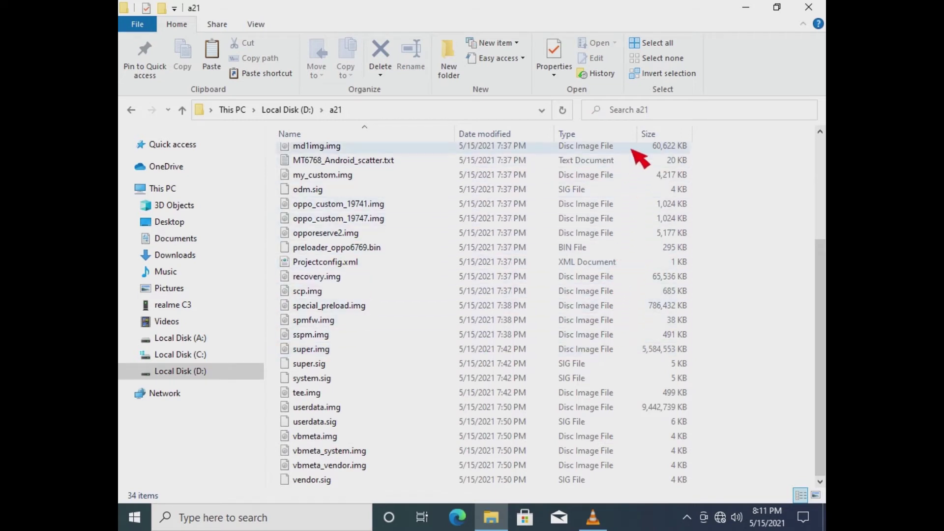
scroll(640, 159, up, 3)
scroll(633, 153, up, 1)
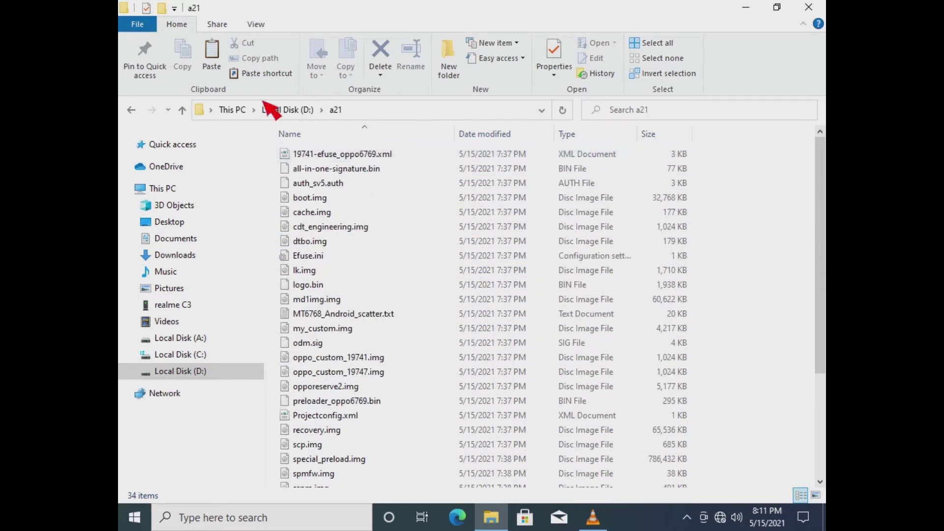
Step: Run flash_tool.exe from the SP_Flash_Tool_v5.1952_Win folder under D:\android\SPFlashToolV5.1952
click(131, 110)
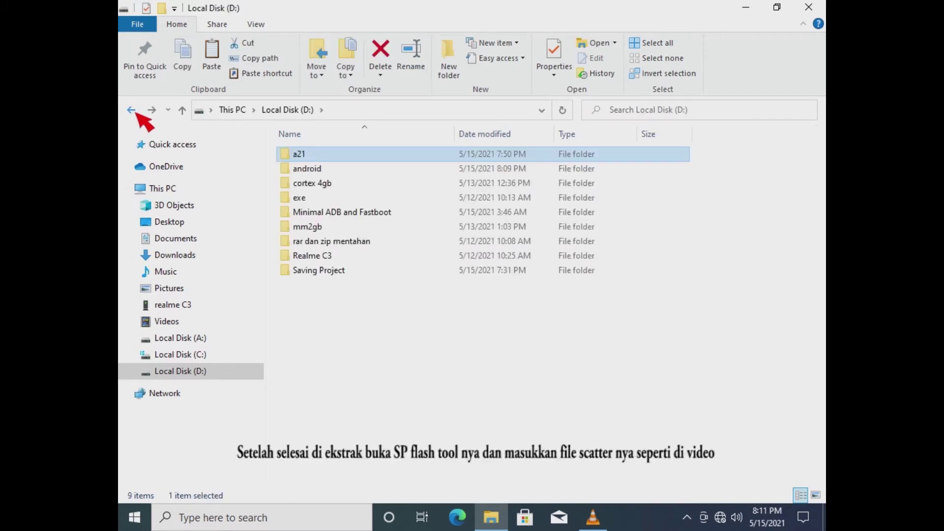
click(307, 169)
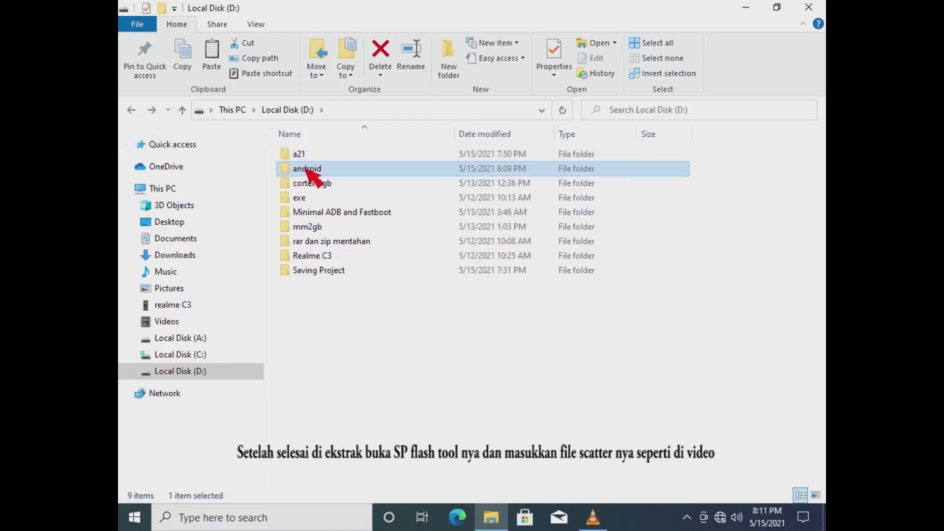
double_click(307, 169)
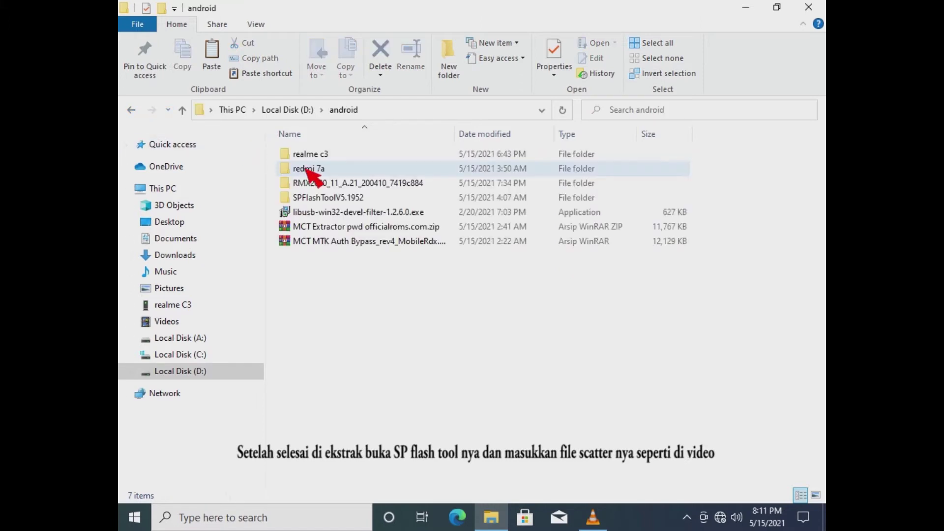
double_click(320, 197)
double_click(348, 156)
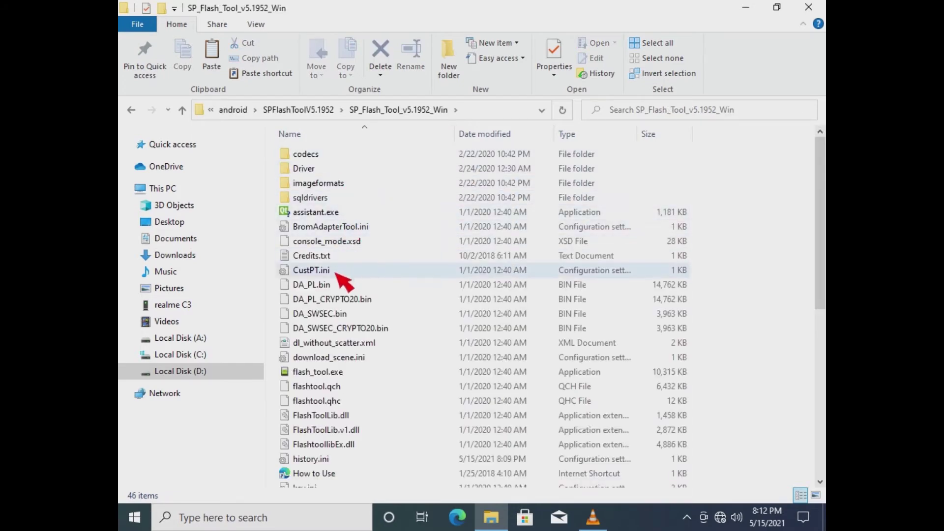
click(332, 374)
double_click(332, 374)
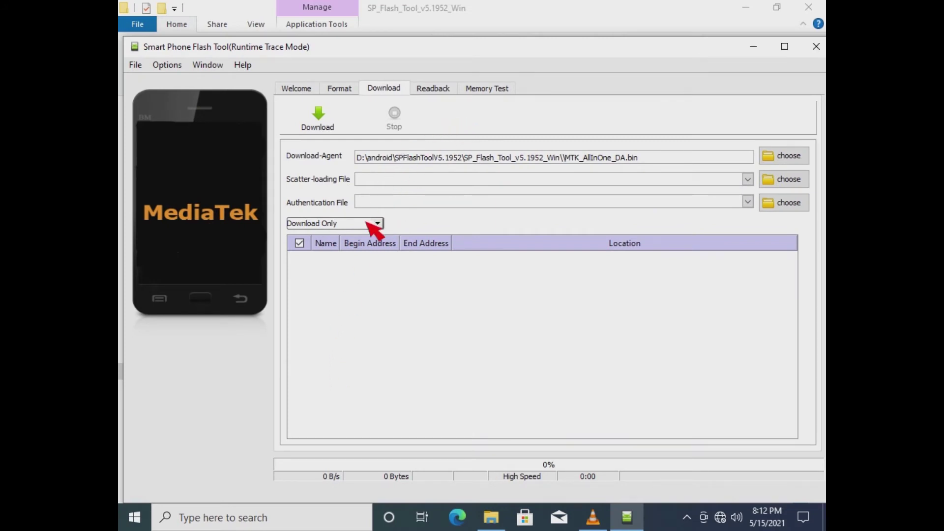
Step: Choose the Download Only mode, load D:\a21\MT6768_Android_scatter.txt as the scatter-loading file and look through the partition list
click(378, 224)
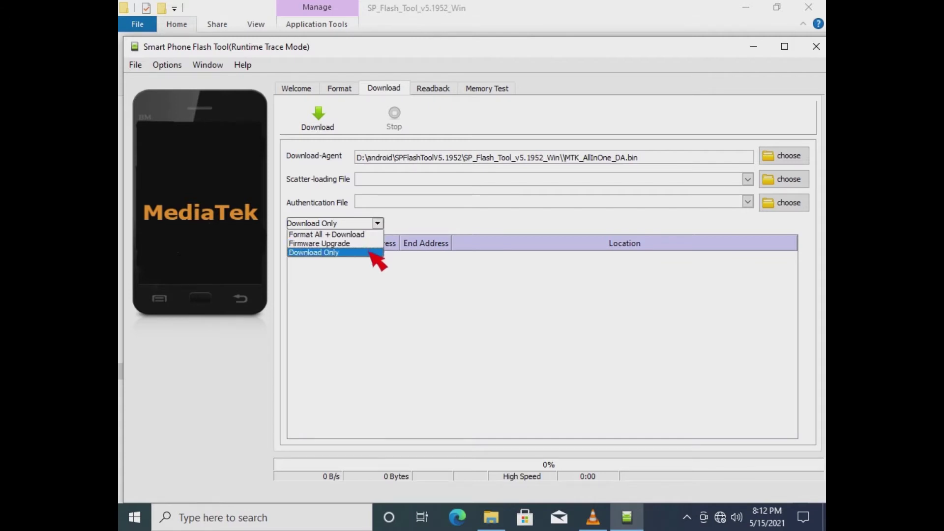
click(353, 254)
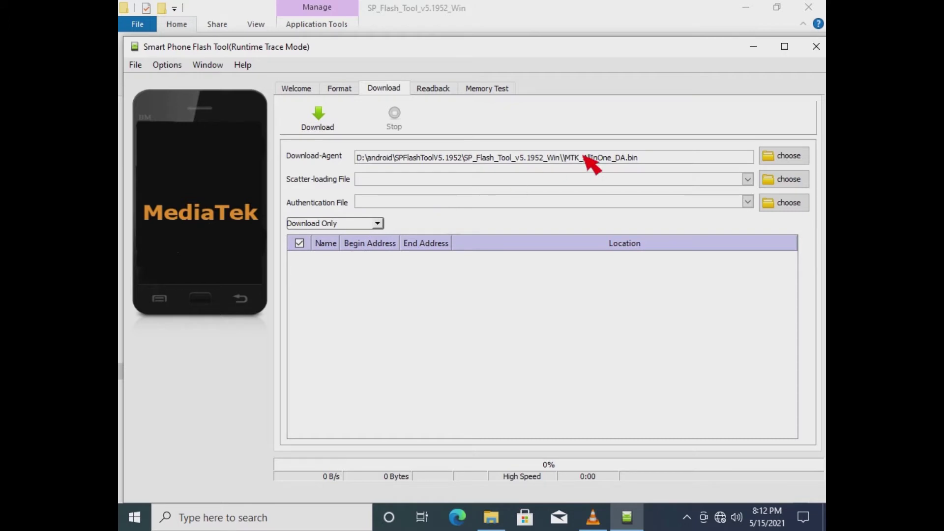
click(783, 179)
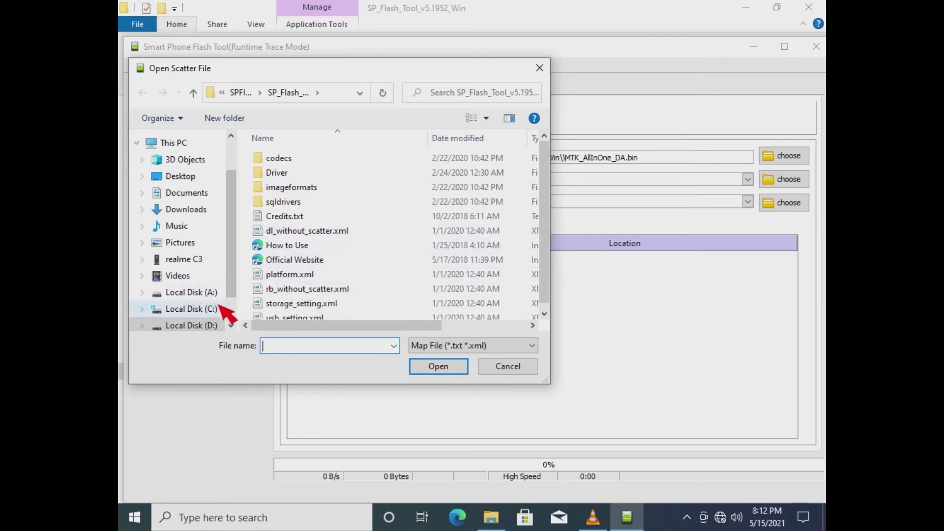
click(215, 326)
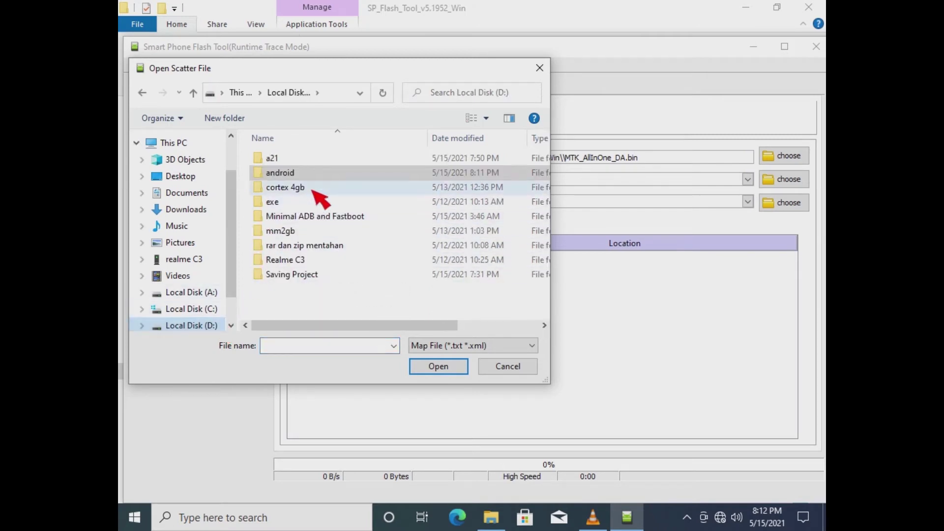
double_click(328, 162)
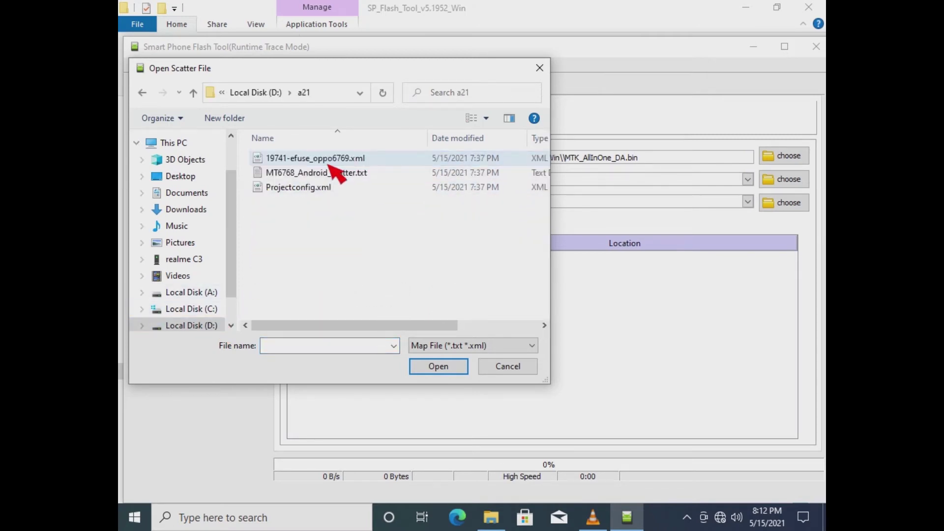
click(363, 173)
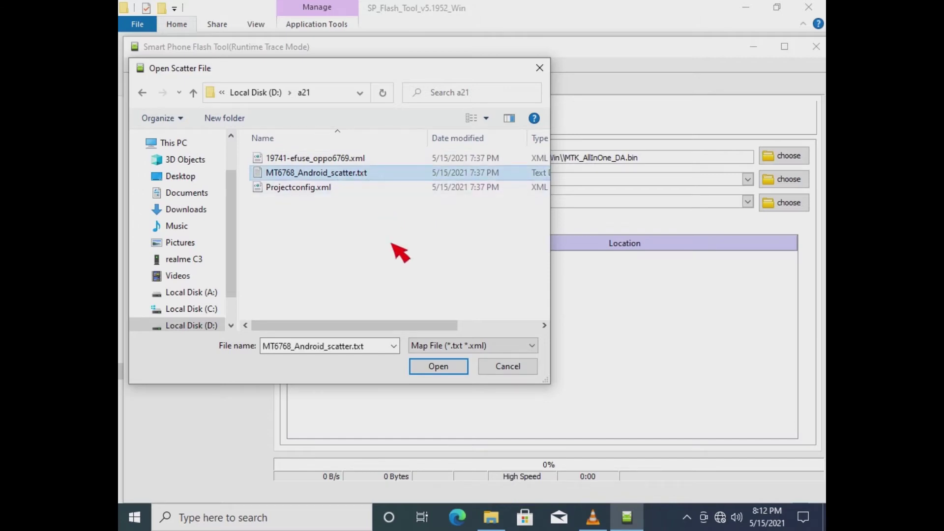
click(438, 367)
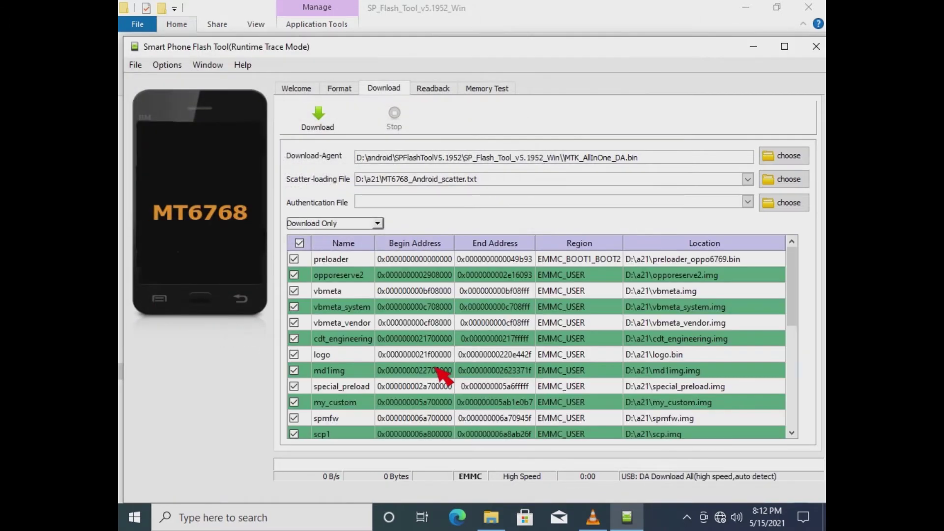
scroll(358, 312, down, 5)
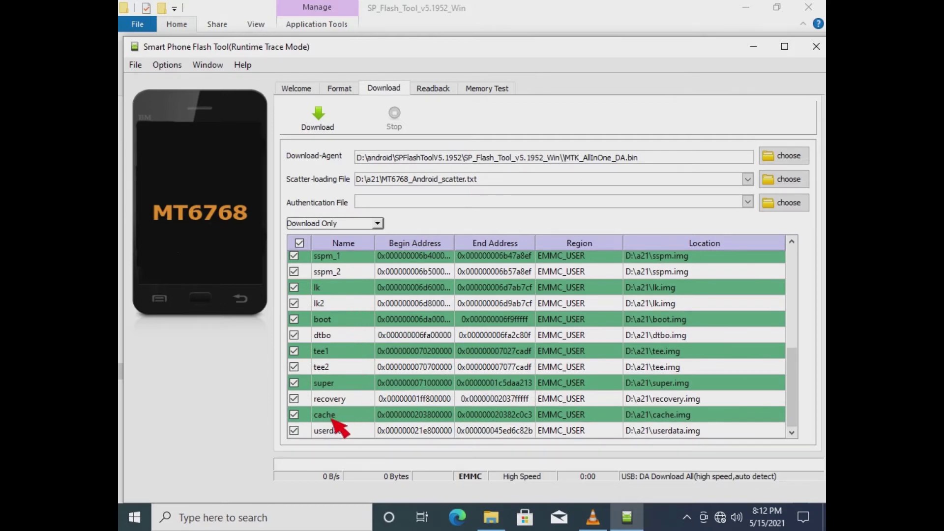
scroll(335, 420, up, 5)
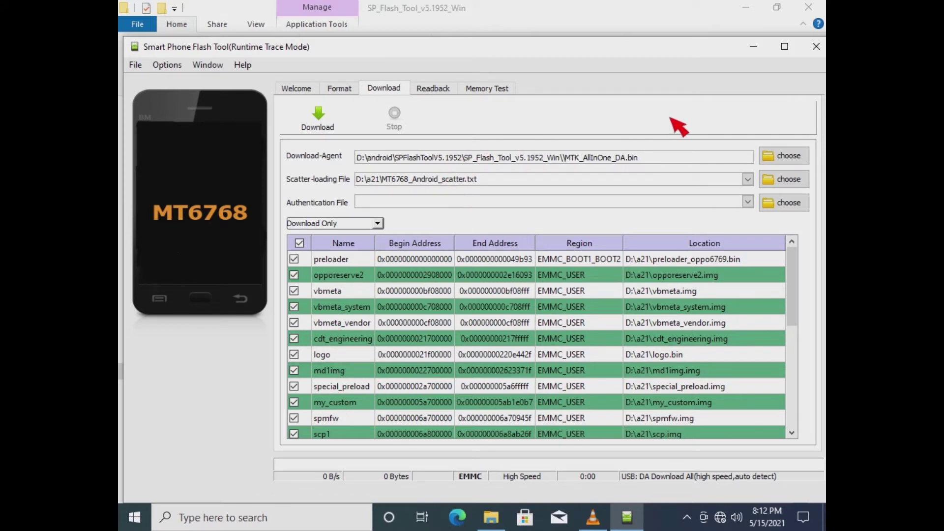
Step: Minimize the flash tool window and go back to the android folder on Local Disk (D:) in File Explorer
click(753, 47)
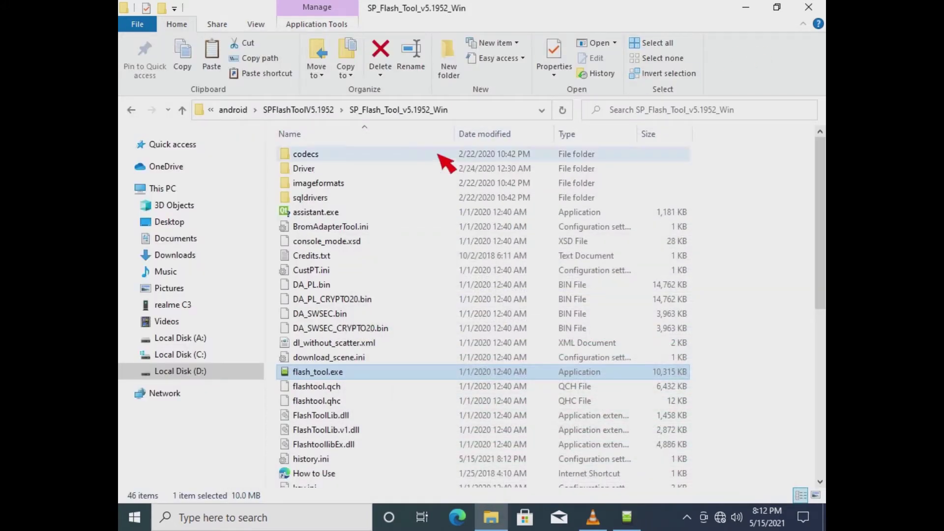
click(132, 111)
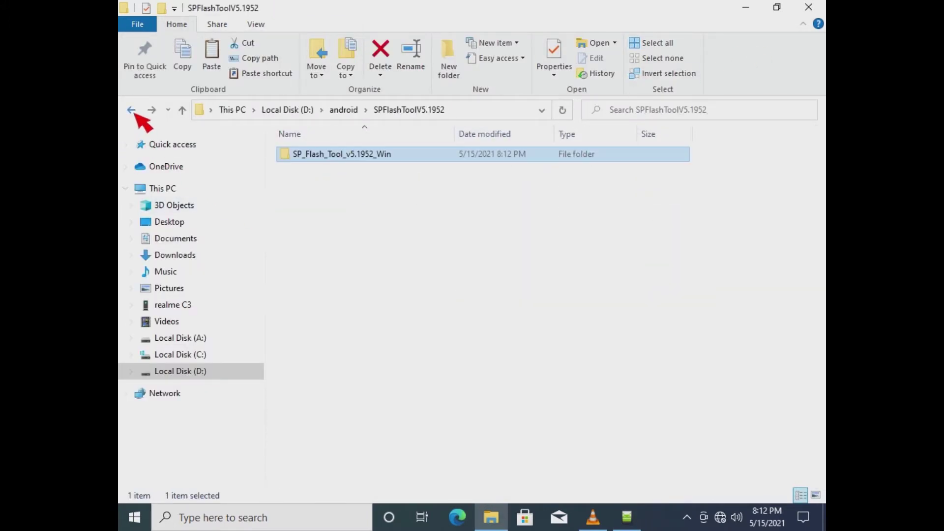
click(132, 111)
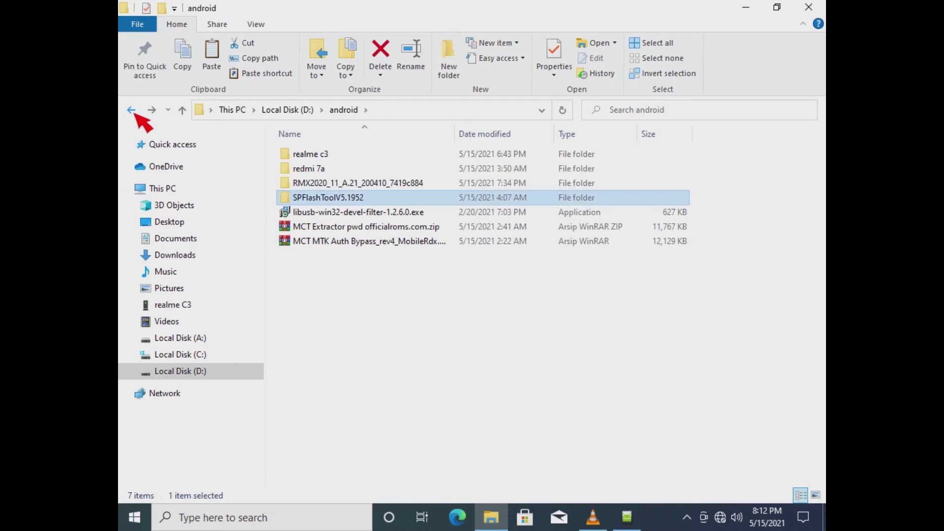
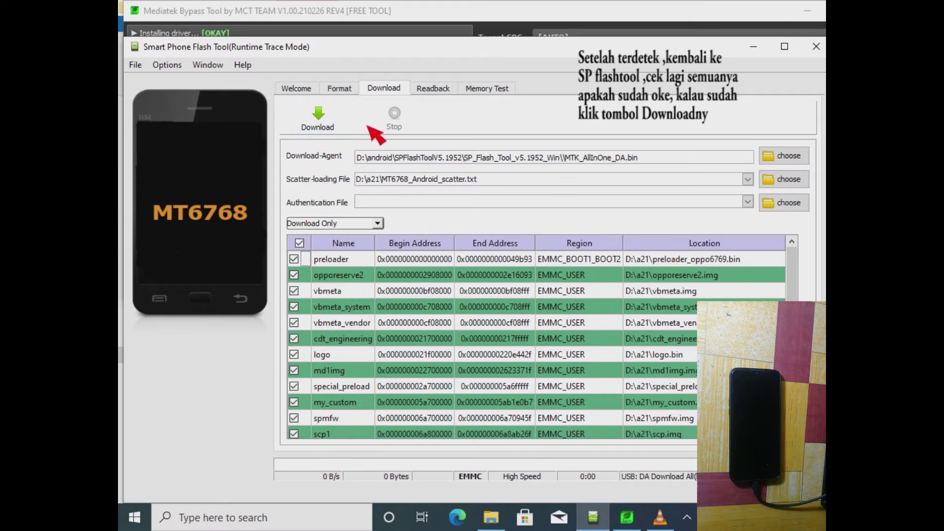
Step: Download the checked firmware partitions to the connected MT6768 phone in Smart Phone Flash Tool and dismiss the completion dialog
click(323, 126)
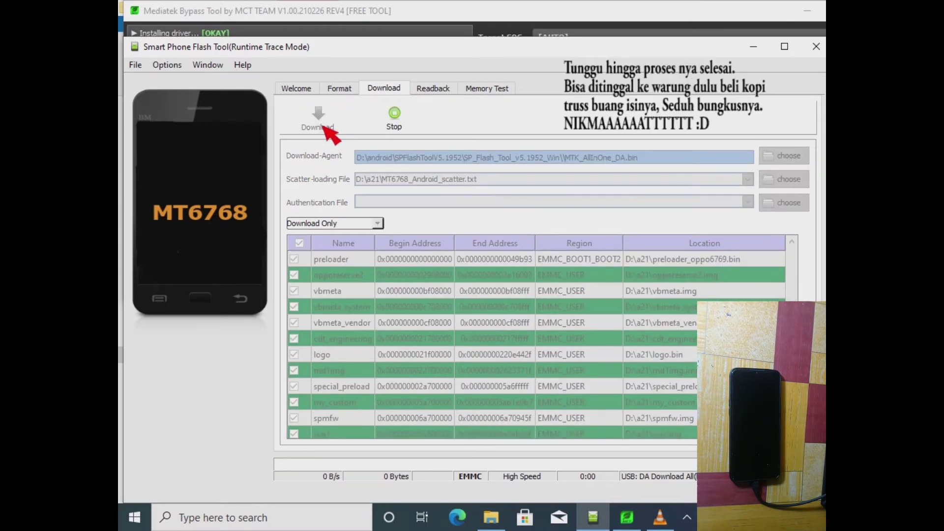
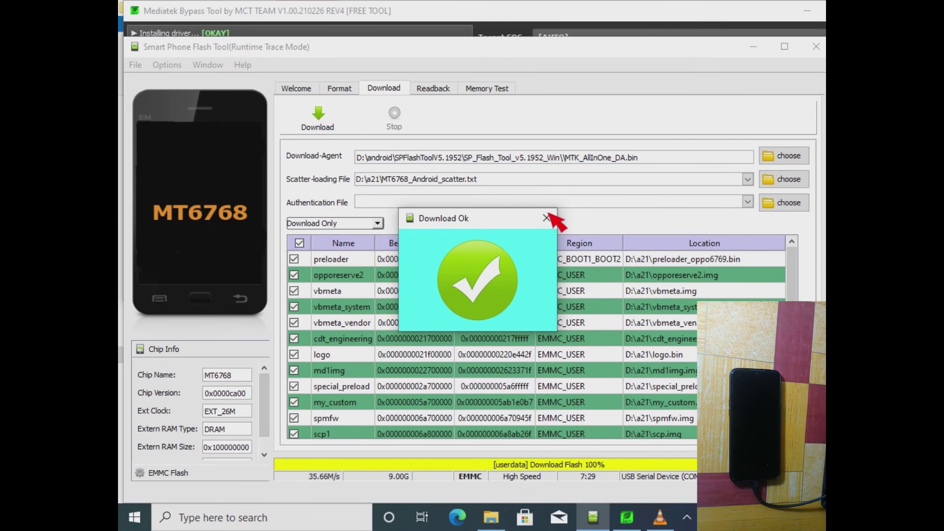
click(549, 219)
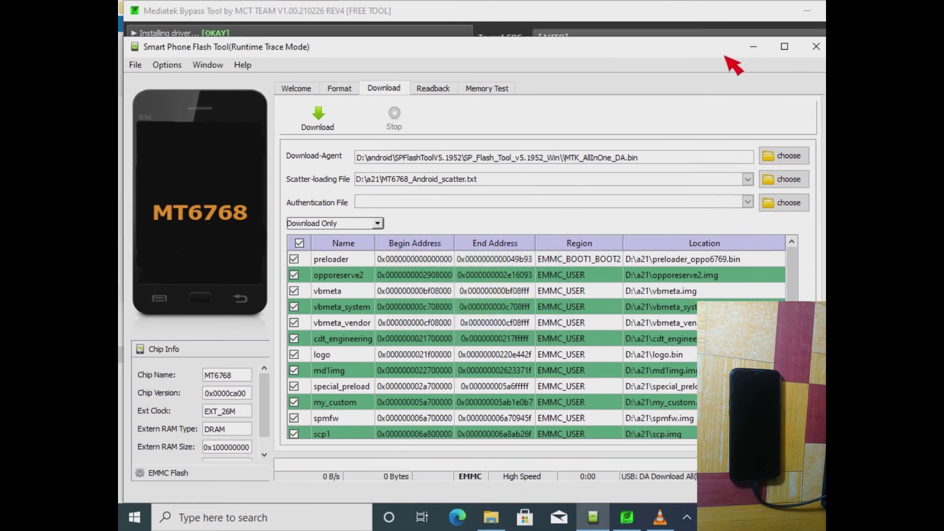
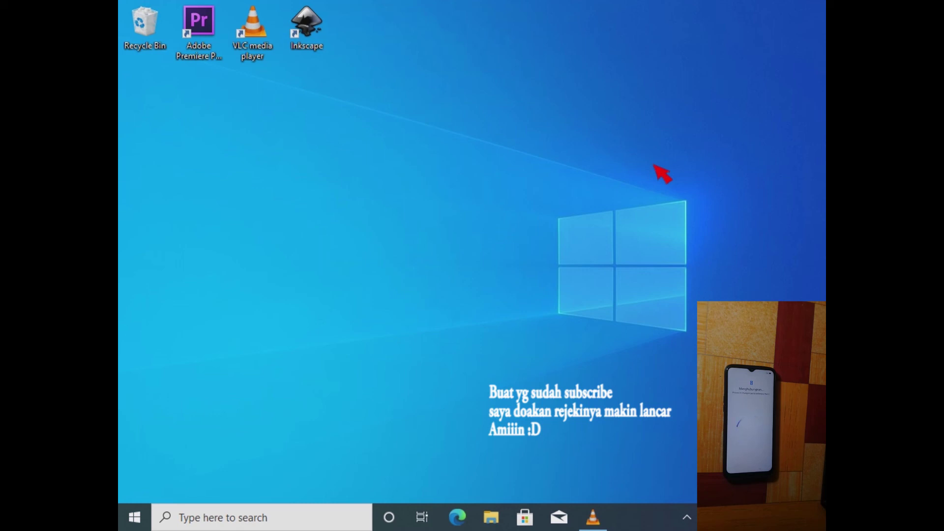
click(592, 520)
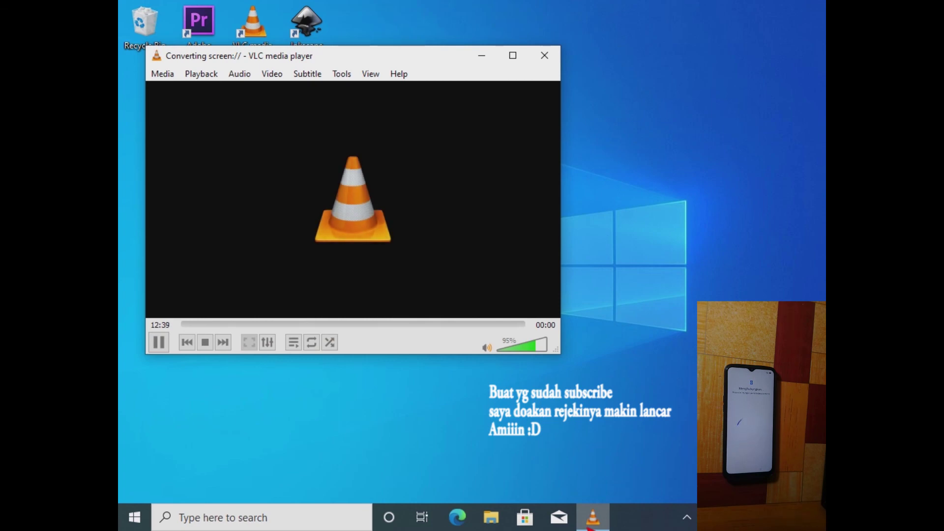
click(590, 525)
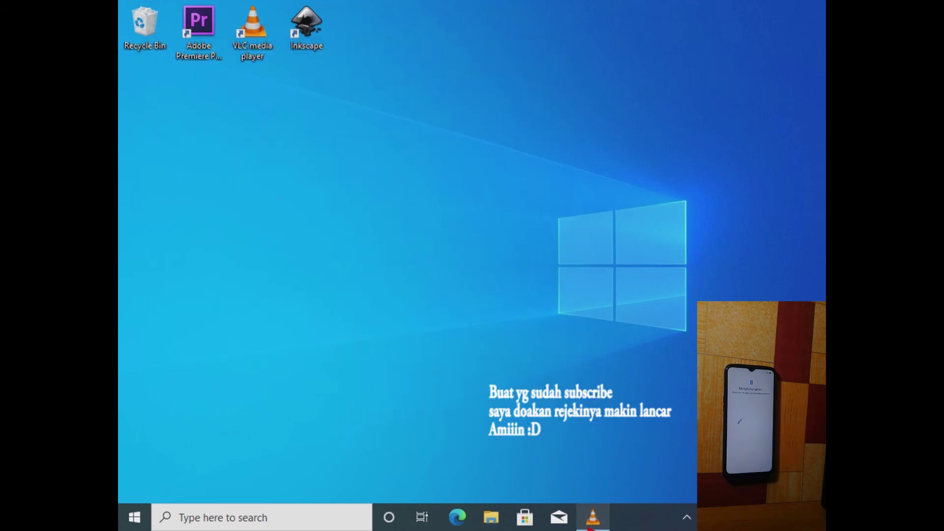